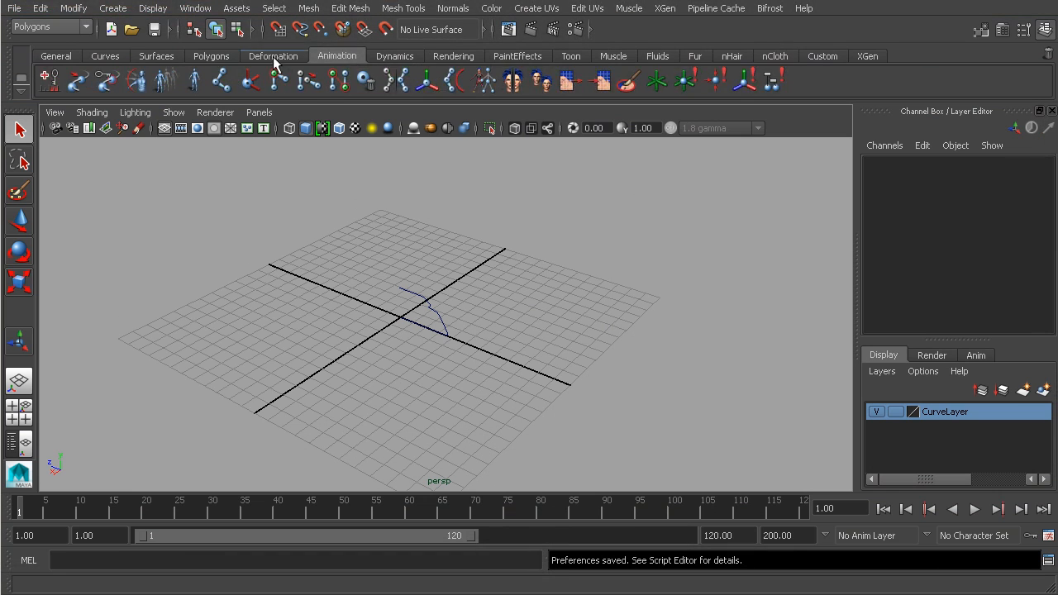
# Step: Browse the Polygons, Curves and Animation shelves by switching from one shelf to another
pyautogui.click(210, 55)
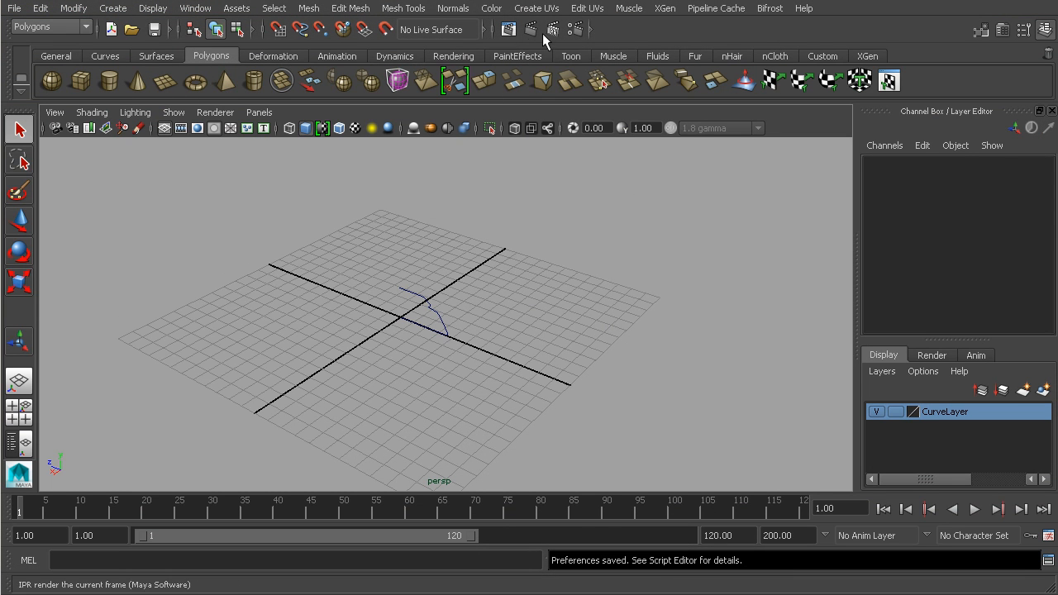
pyautogui.click(22, 79)
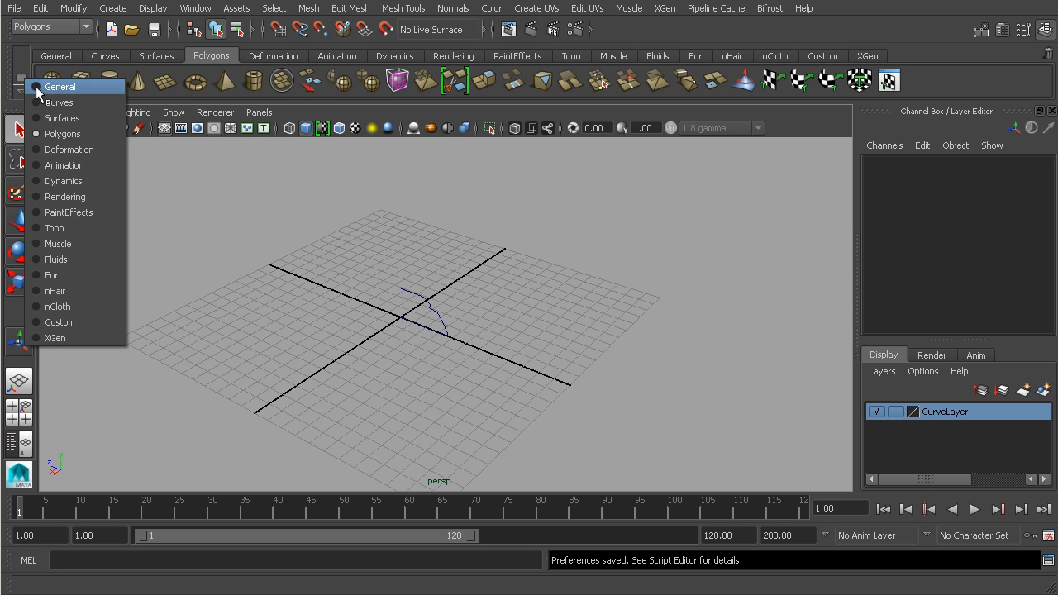
pyautogui.click(49, 102)
pyautogui.click(23, 79)
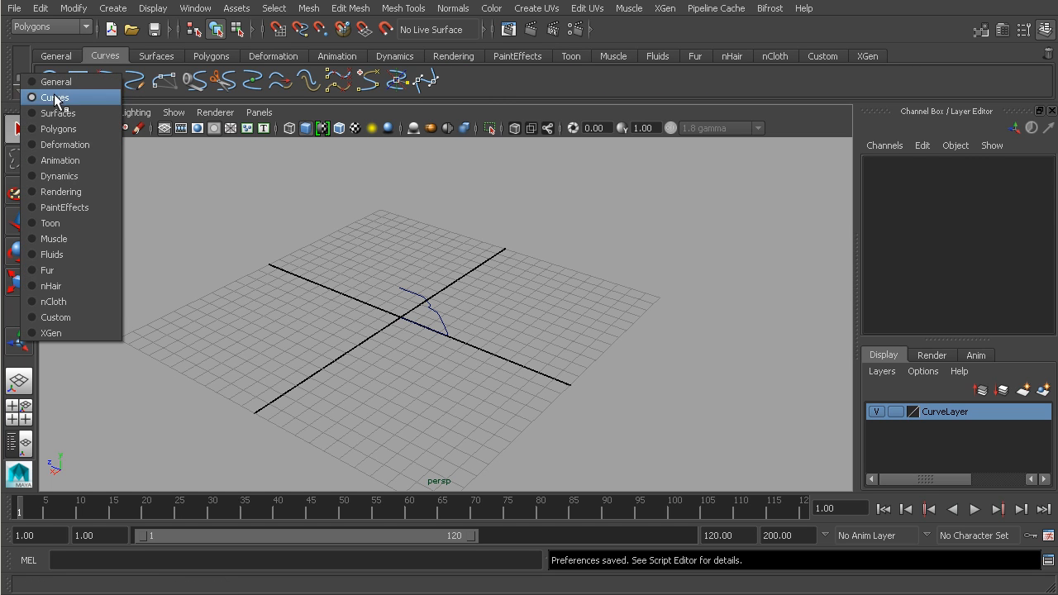
pyautogui.click(64, 151)
pyautogui.click(23, 79)
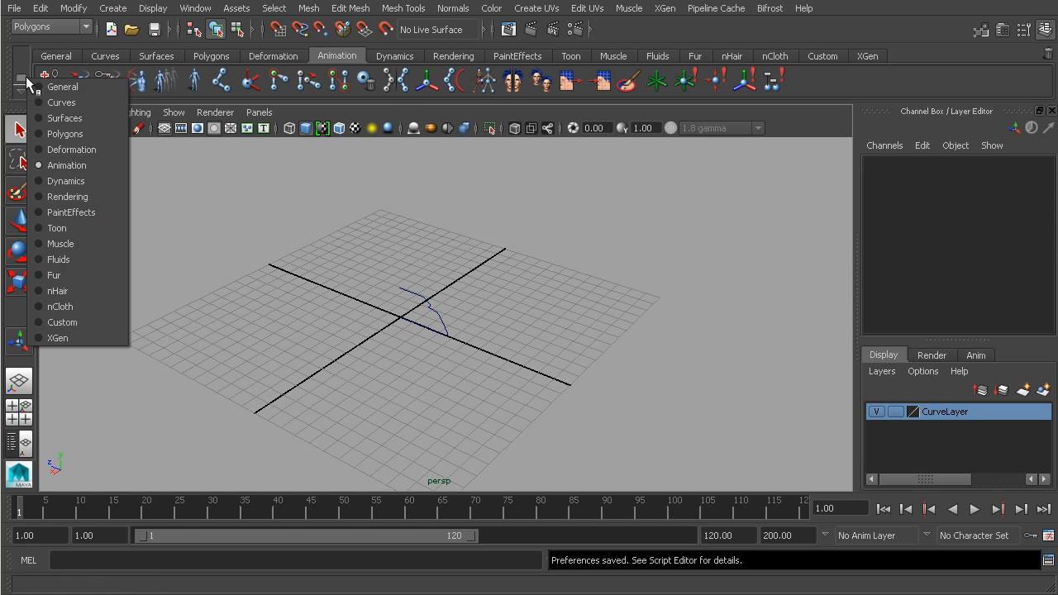
# Step: Hide the shelf tabs and switch between the Curves and Dynamics shelves without them
pyautogui.click(22, 94)
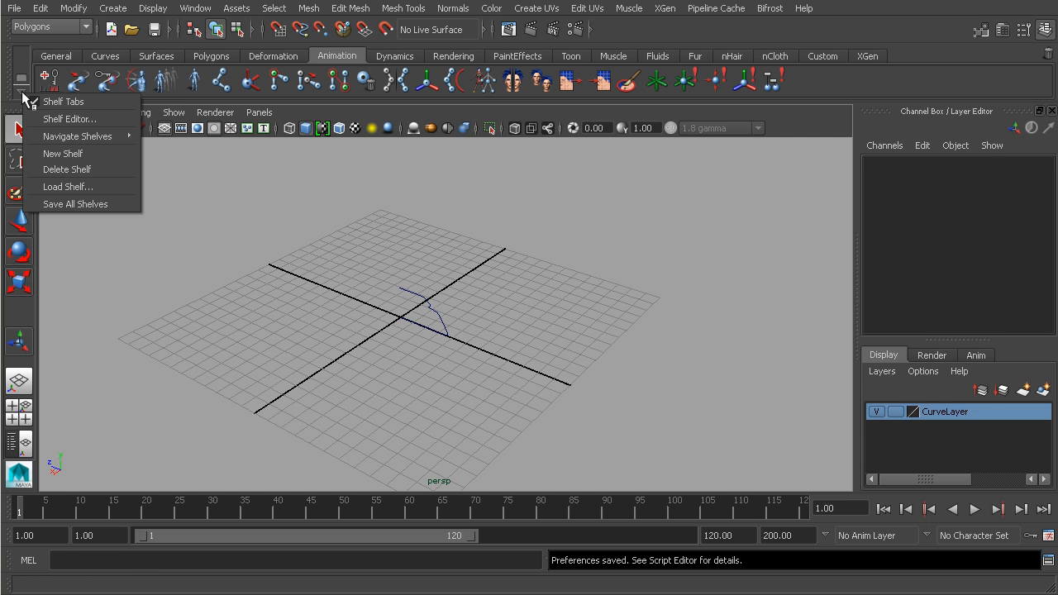
pyautogui.click(37, 101)
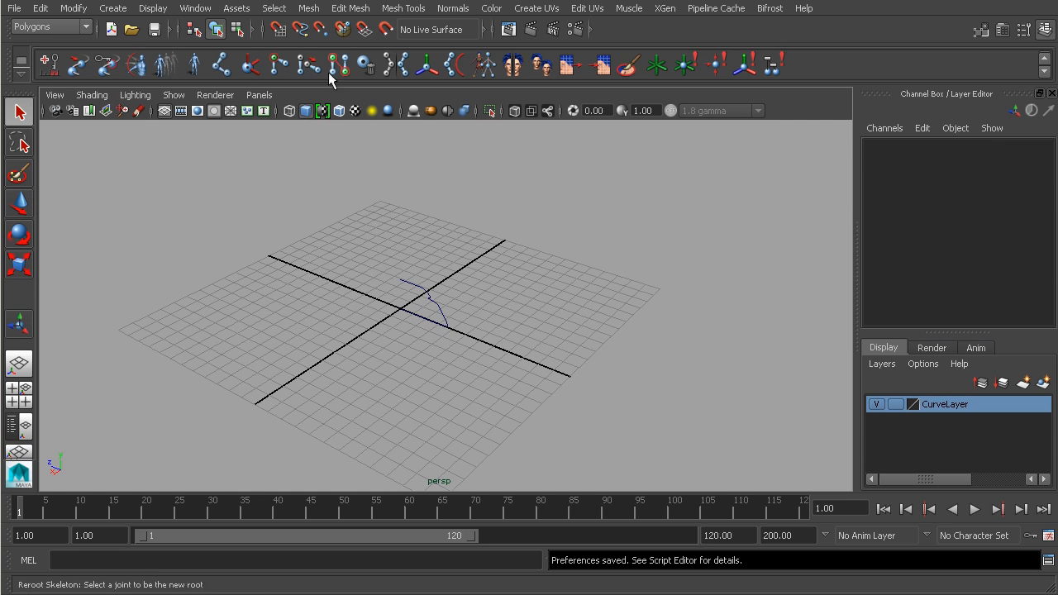
pyautogui.click(22, 63)
pyautogui.click(52, 91)
pyautogui.click(22, 63)
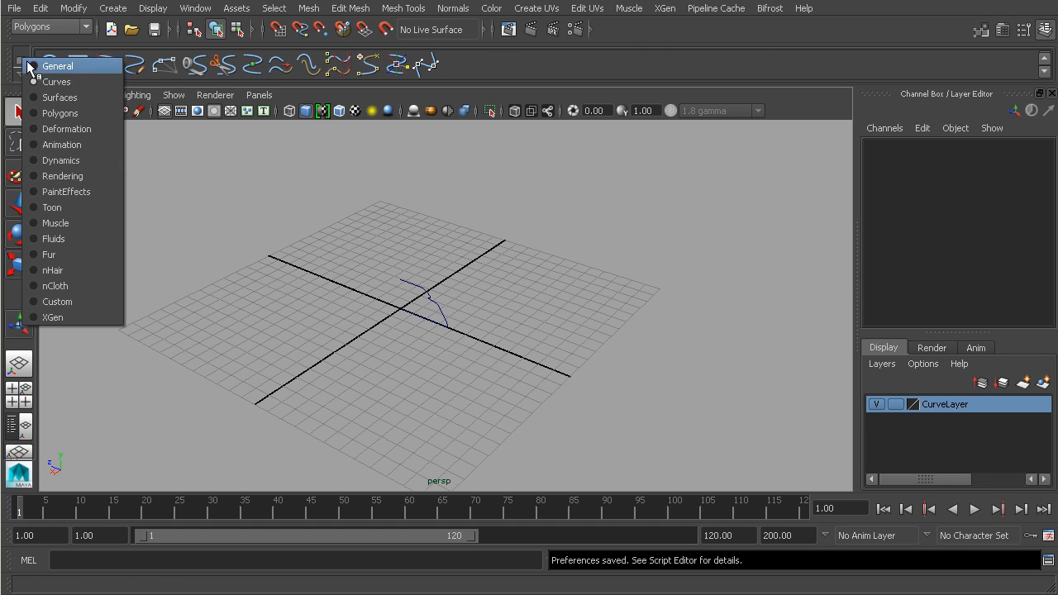
pyautogui.click(62, 167)
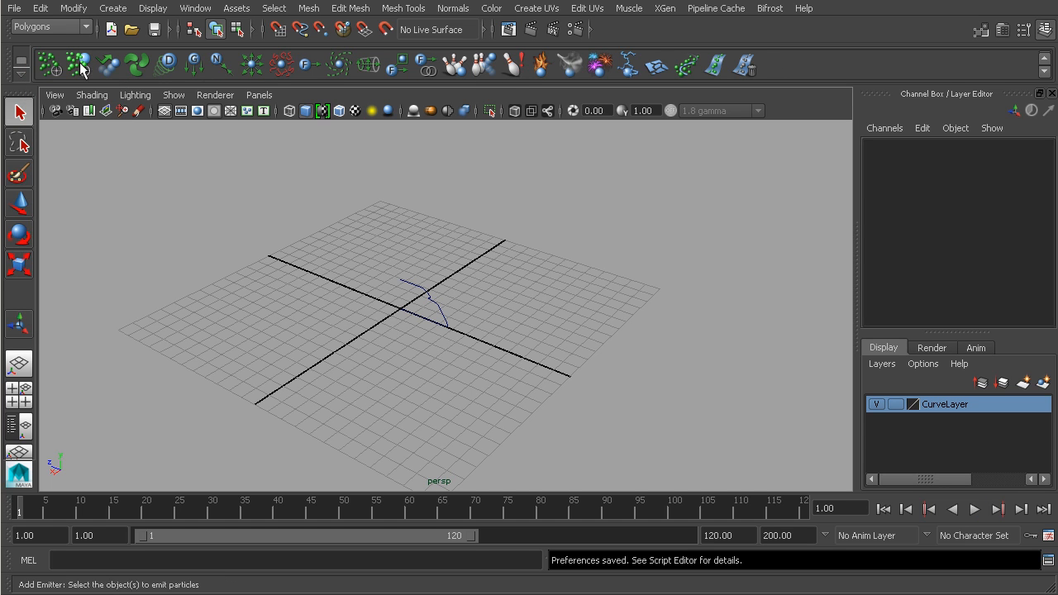
pyautogui.click(22, 63)
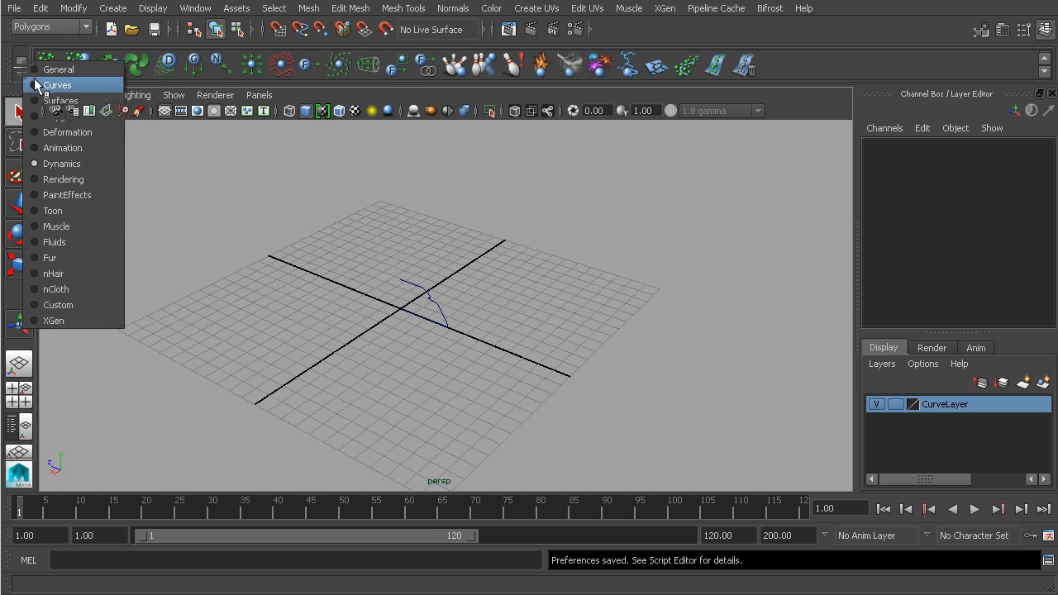
pyautogui.click(37, 85)
# Step: Show the shelf tabs again and browse through several shelves, including Deformation, Dynamics and Animation, finishing on Polygons
pyautogui.click(21, 72)
pyautogui.click(44, 84)
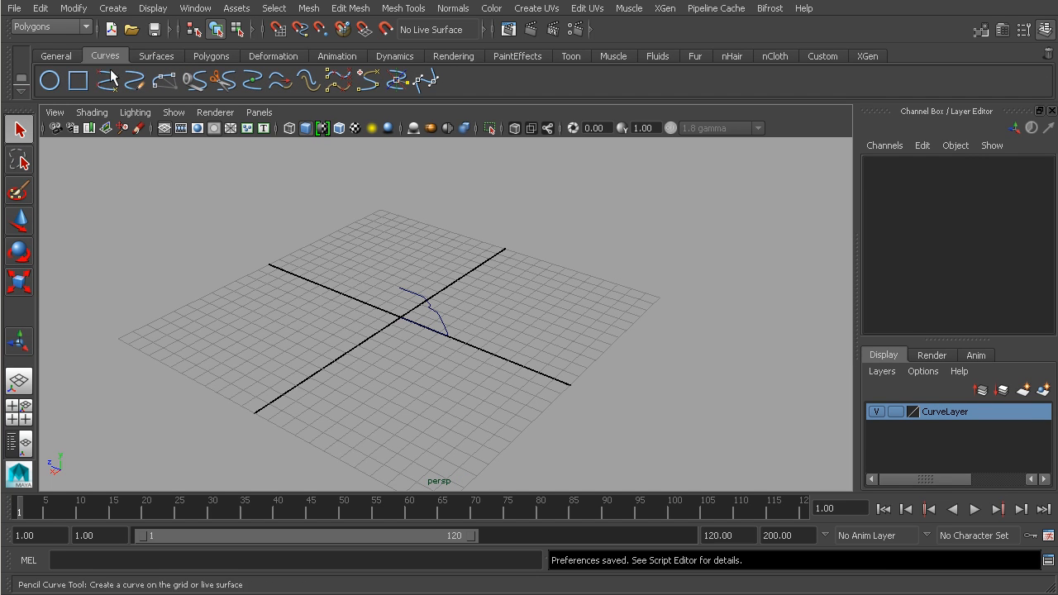
pyautogui.click(273, 55)
pyautogui.click(389, 56)
pyautogui.click(430, 55)
pyautogui.click(337, 55)
pyautogui.click(273, 55)
pyautogui.click(211, 55)
# Step: Create a new shelf named INTRO
pyautogui.click(22, 93)
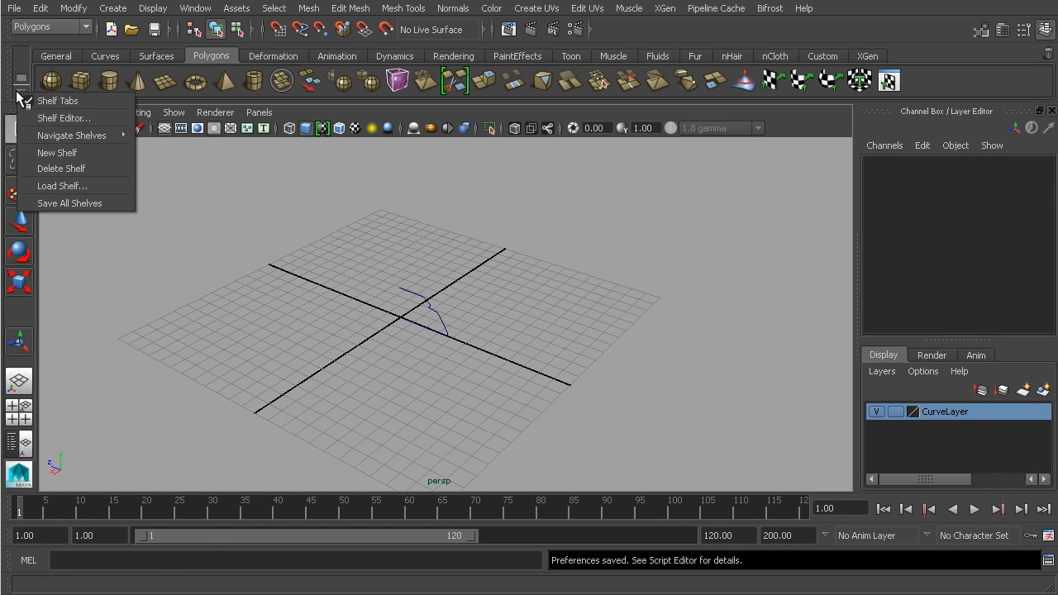
pyautogui.moveTo(70, 137)
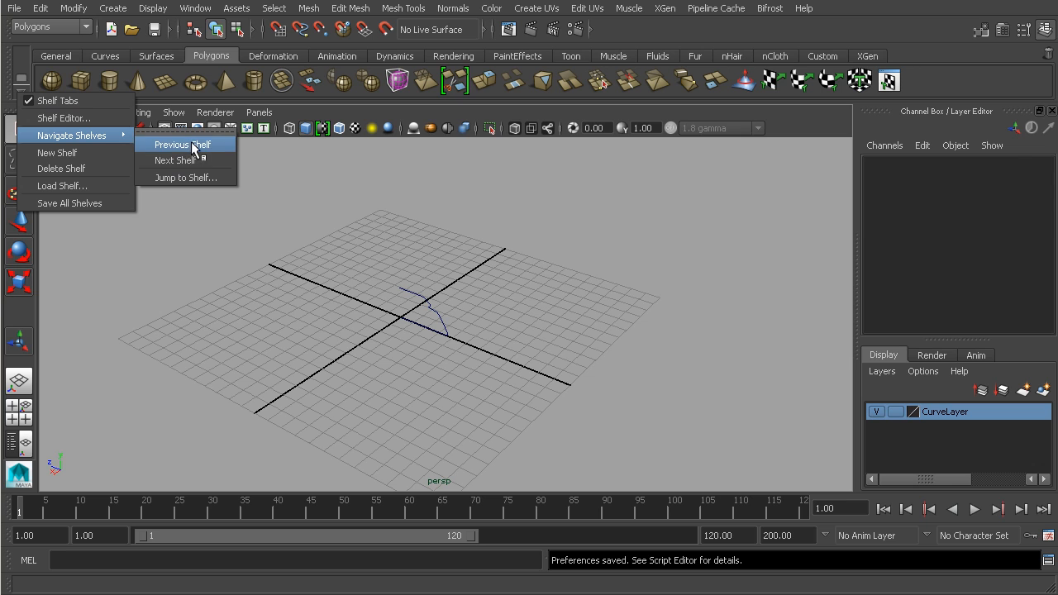
pyautogui.click(70, 152)
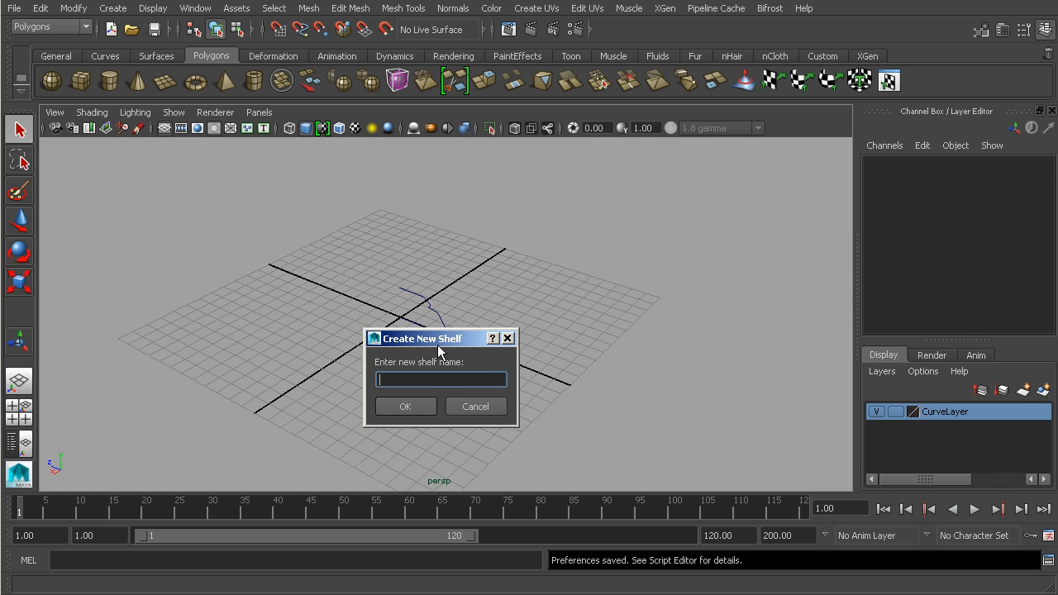
pyautogui.moveTo(438, 342); pyautogui.dragTo(436, 317)
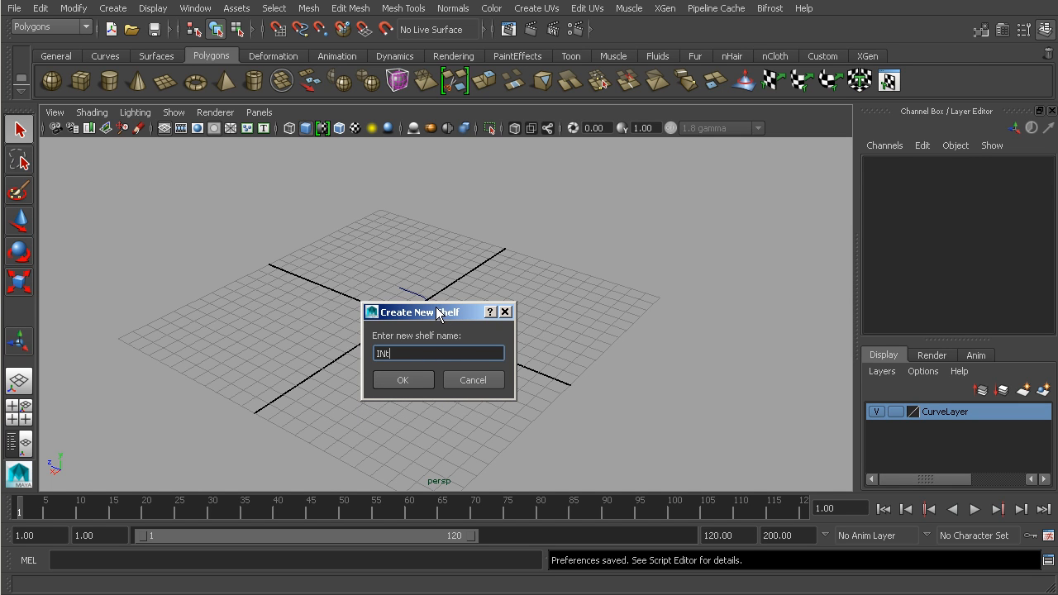
pyautogui.click(413, 382)
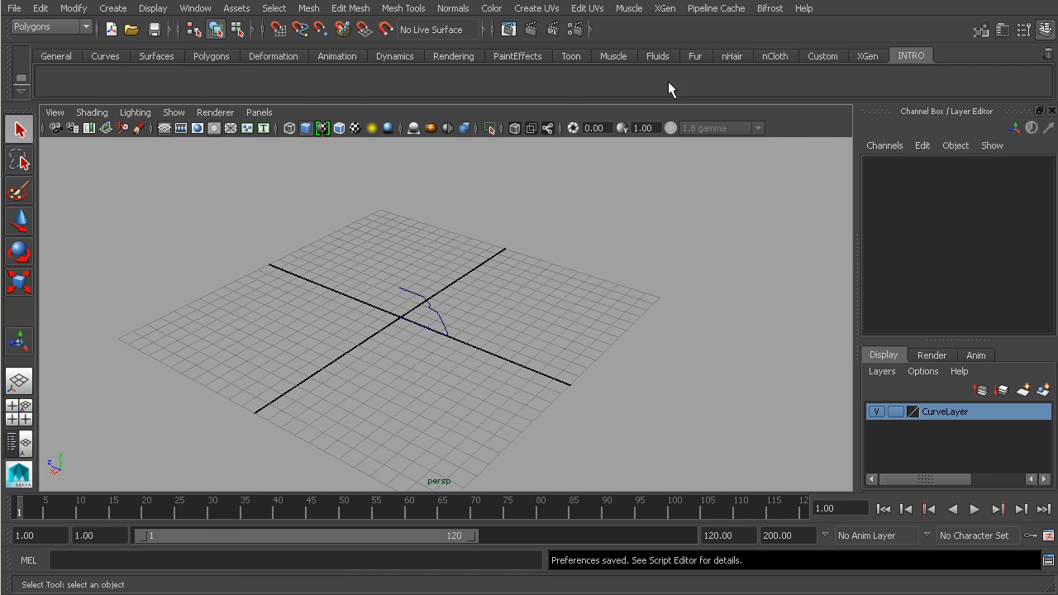
# Step: Open the Shelf Editor and display the contents of the Curves shelf
pyautogui.click(17, 90)
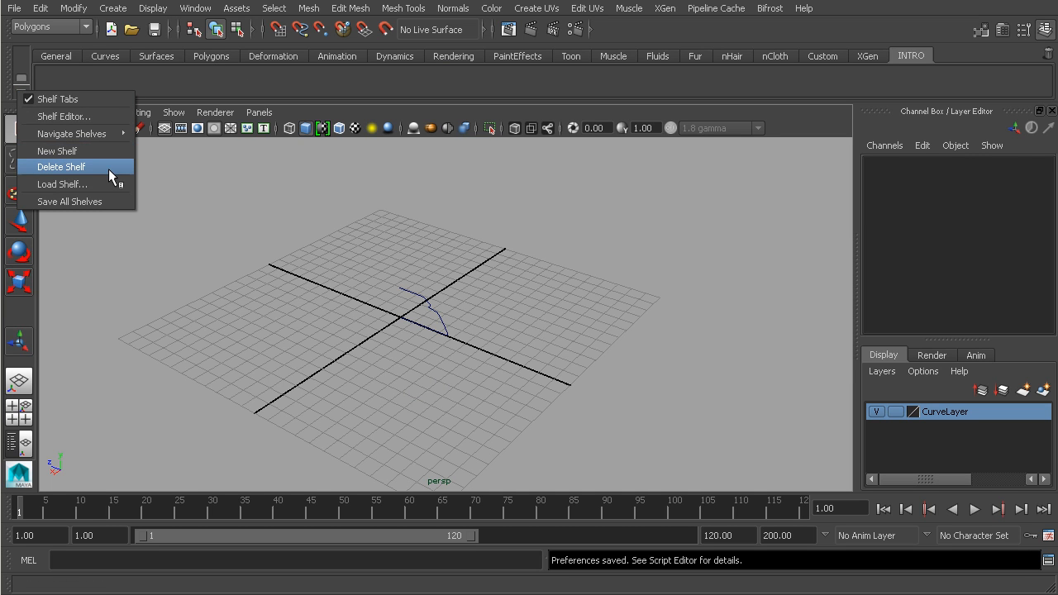
pyautogui.click(59, 118)
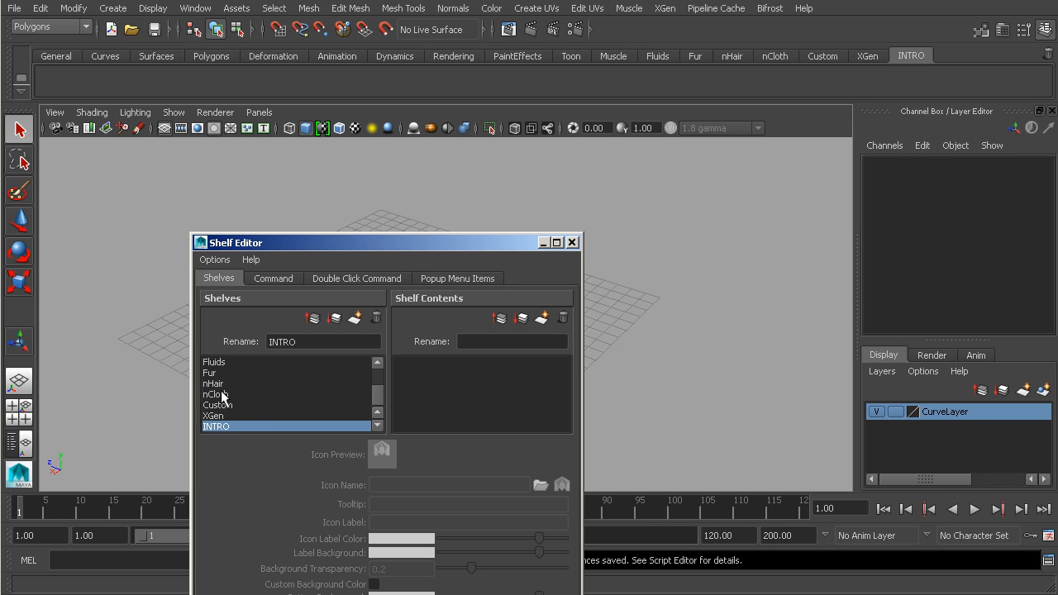
pyautogui.moveTo(379, 397); pyautogui.dragTo(379, 372)
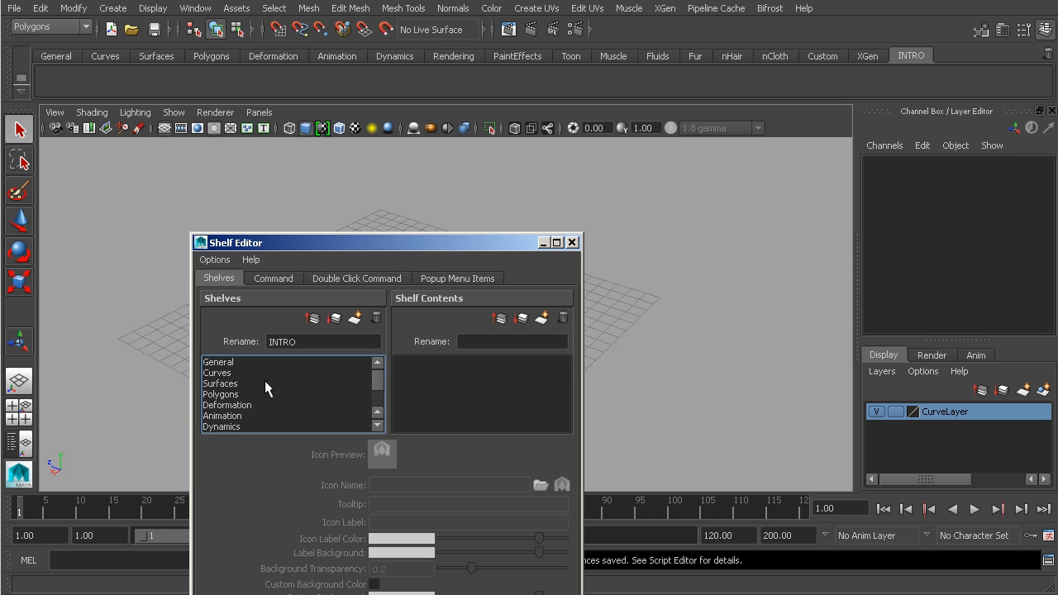
pyautogui.click(217, 373)
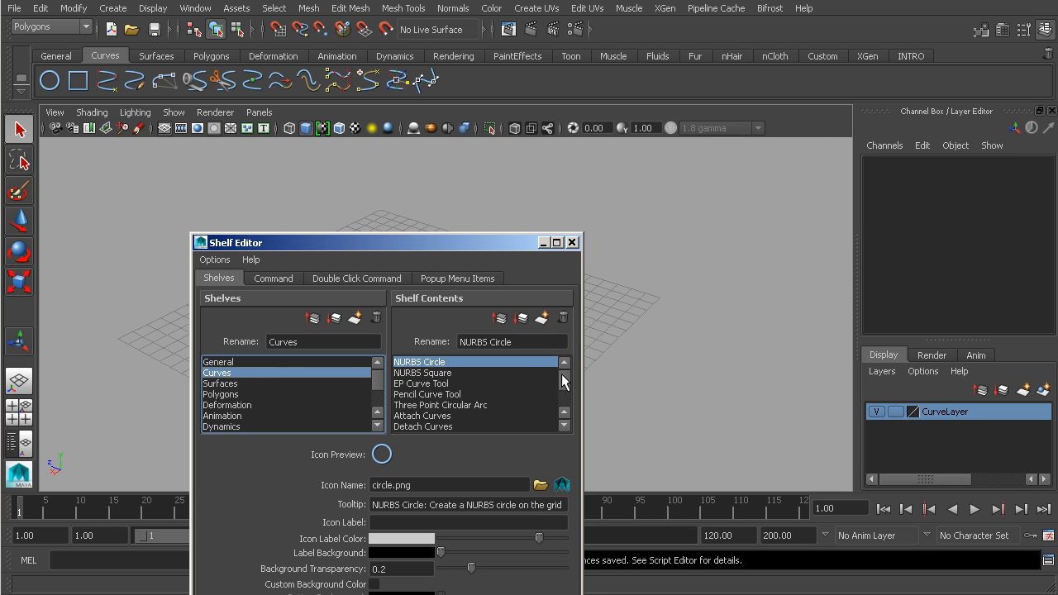
# Step: Look through several tools in the Curves shelf's contents, finishing on Detach Curves
pyautogui.moveTo(562, 381); pyautogui.dragTo(491, 386)
pyautogui.click(454, 384)
pyautogui.click(427, 405)
pyautogui.click(430, 374)
pyautogui.click(433, 416)
pyautogui.click(435, 373)
pyautogui.click(431, 405)
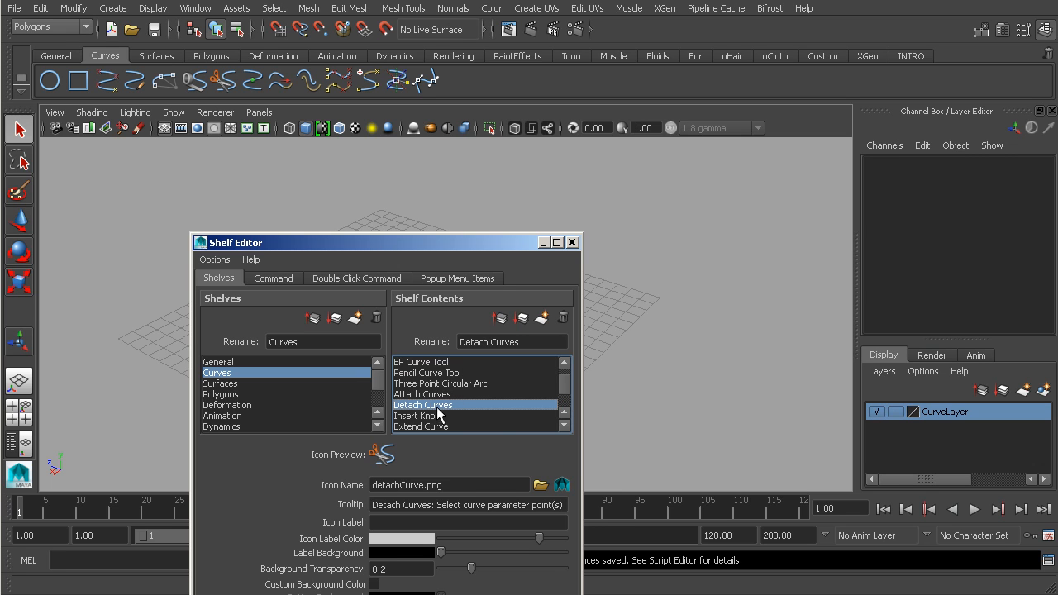
# Step: Examine the icon name, tooltip and icon label settings of Detach Curves, and select Three Point Circular Arc
pyautogui.moveTo(457, 485); pyautogui.dragTo(366, 485)
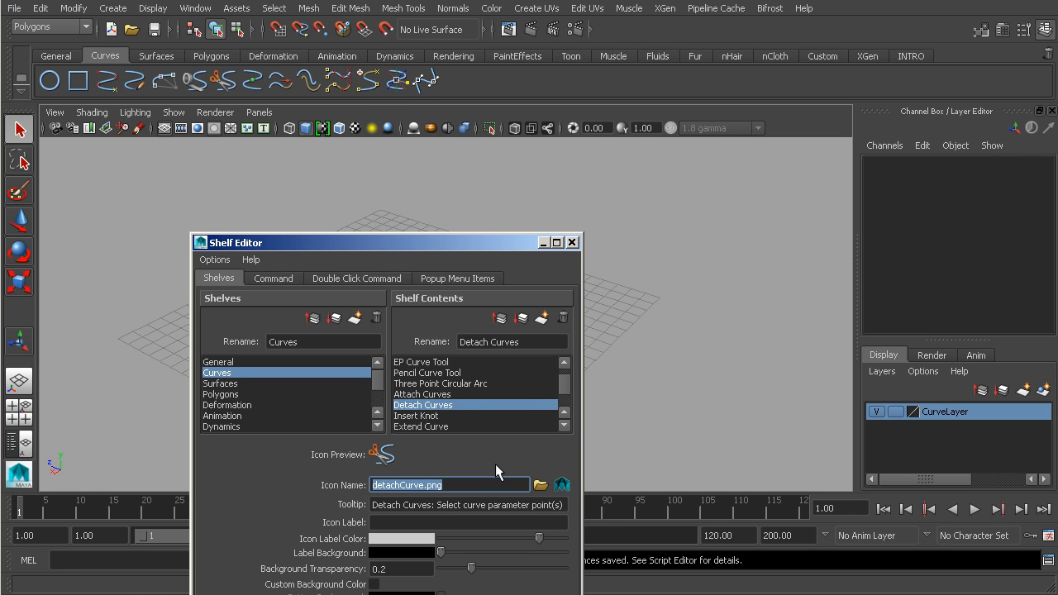
pyautogui.moveTo(563, 505); pyautogui.dragTo(347, 500)
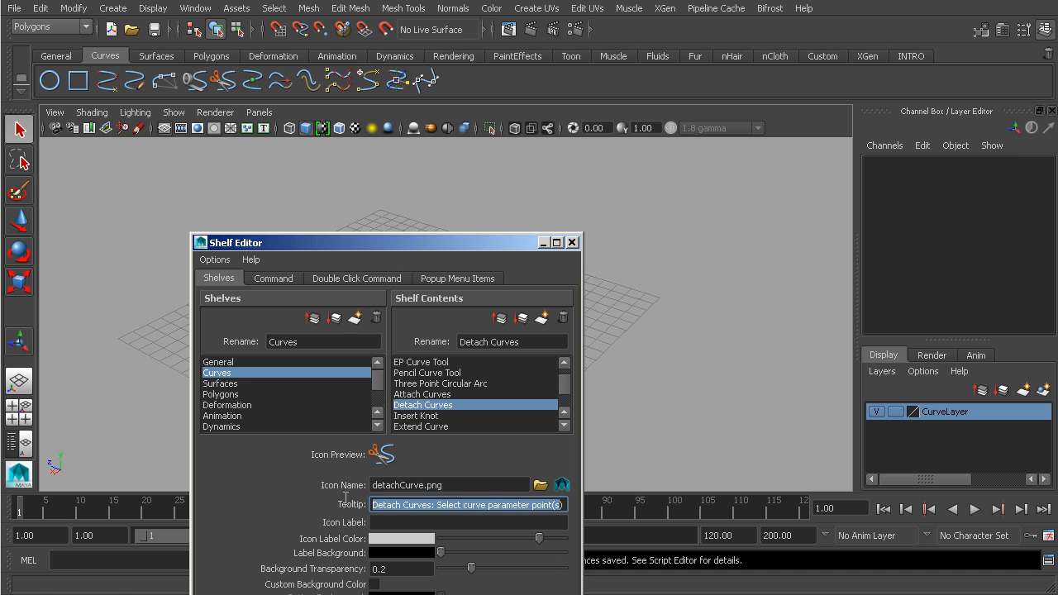
pyautogui.click(398, 524)
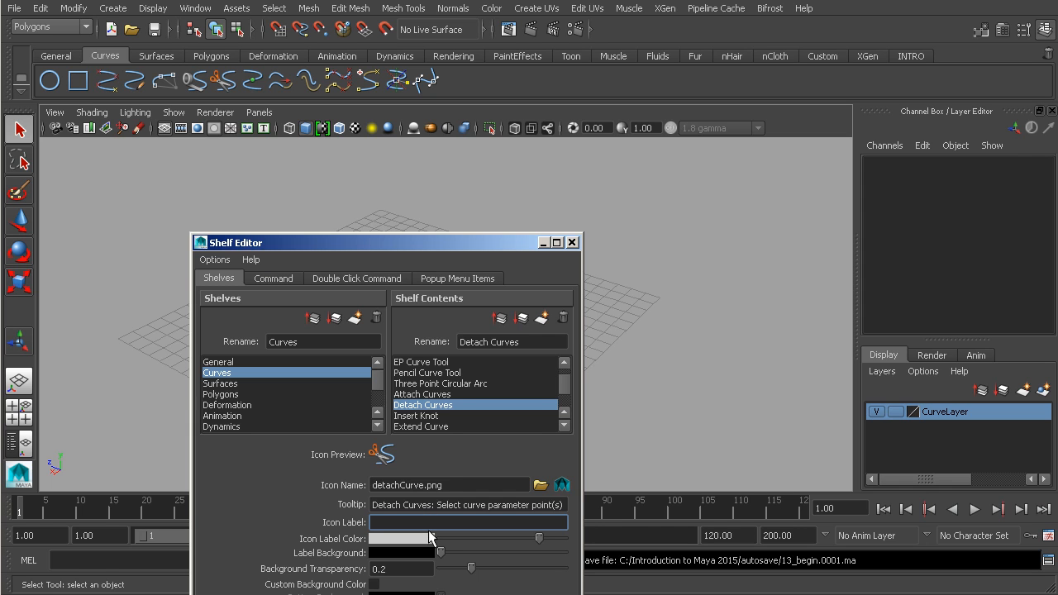
pyautogui.moveTo(500, 246); pyautogui.dragTo(514, 168)
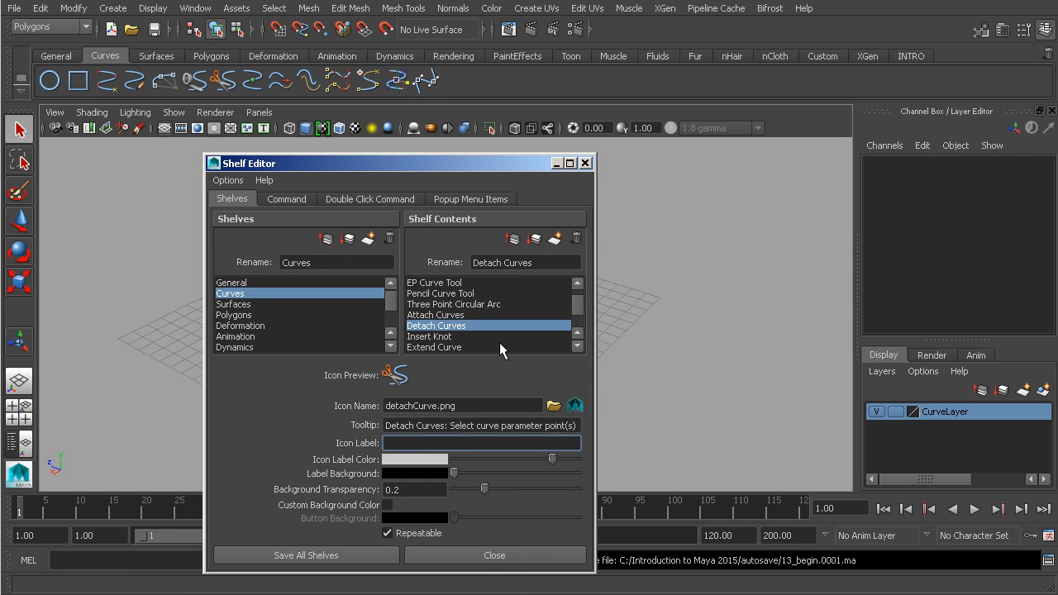
pyautogui.click(447, 305)
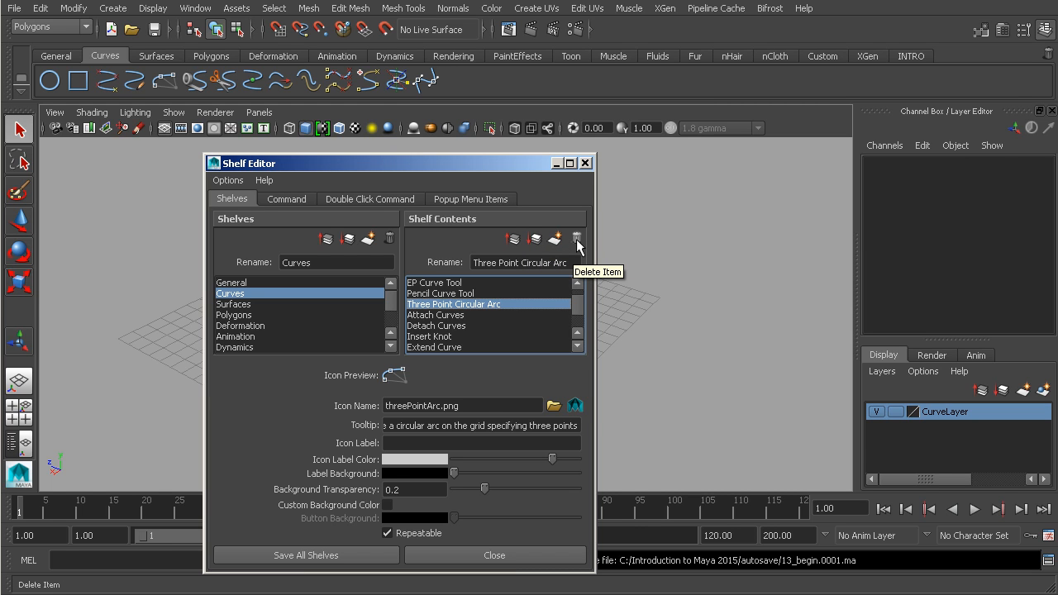
# Step: View the contents of the Polygons, Animation, Surfaces and General shelves and close the Shelf Editor
pyautogui.click(247, 315)
pyautogui.click(247, 336)
pyautogui.click(251, 304)
pyautogui.click(247, 284)
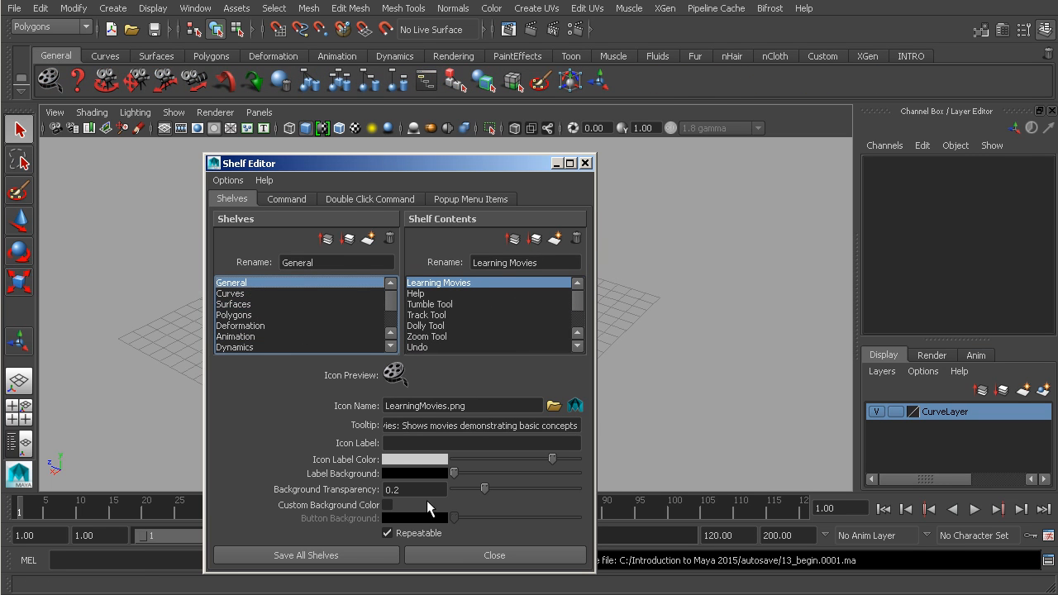
pyautogui.click(455, 555)
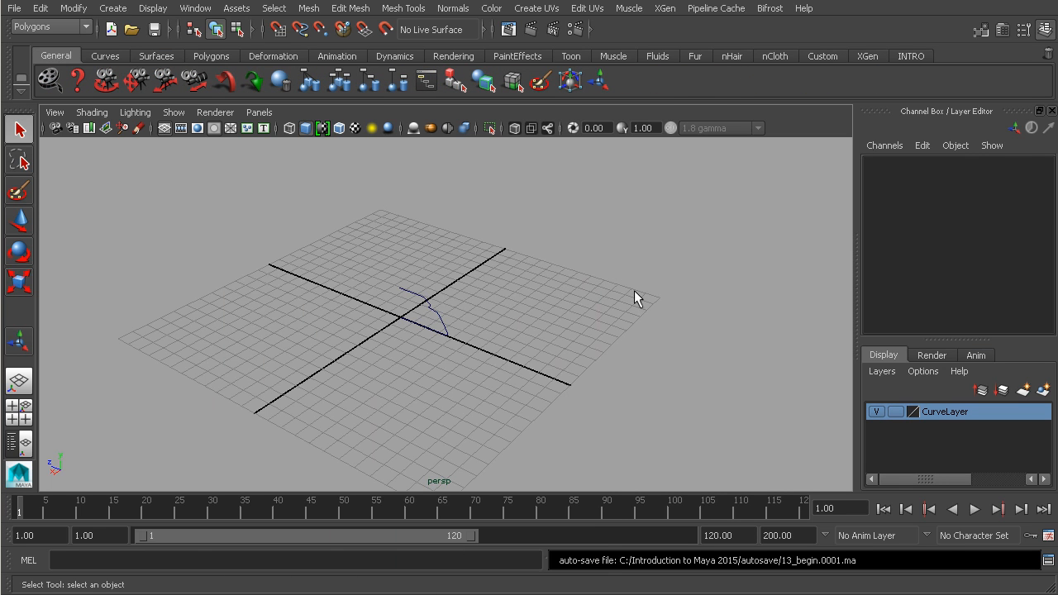
# Step: Add the polygon primitive Cube command to the INTRO shelf
pyautogui.click(911, 57)
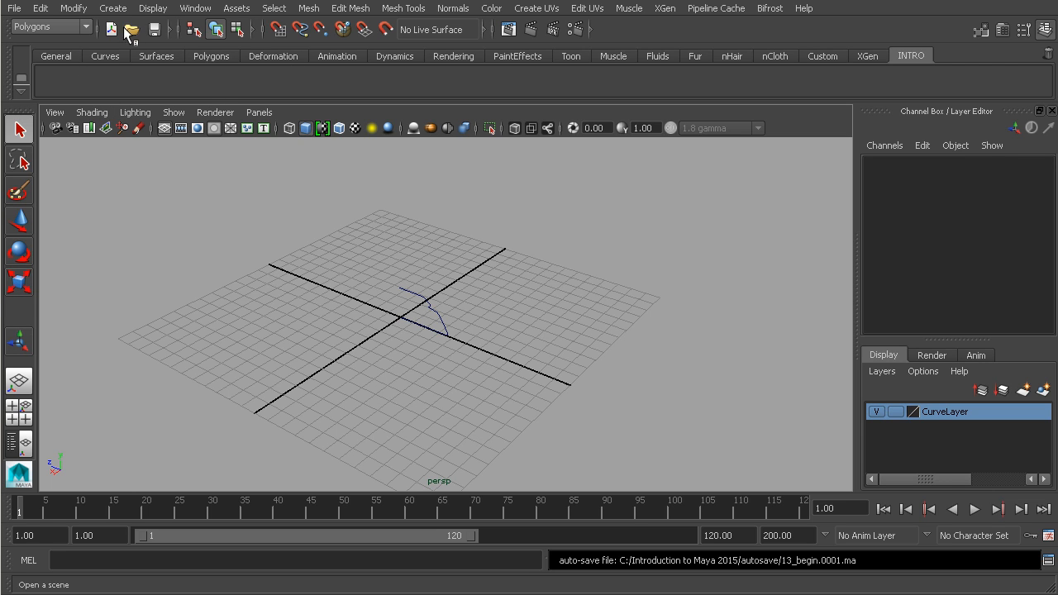
pyautogui.click(114, 9)
pyautogui.moveTo(134, 50)
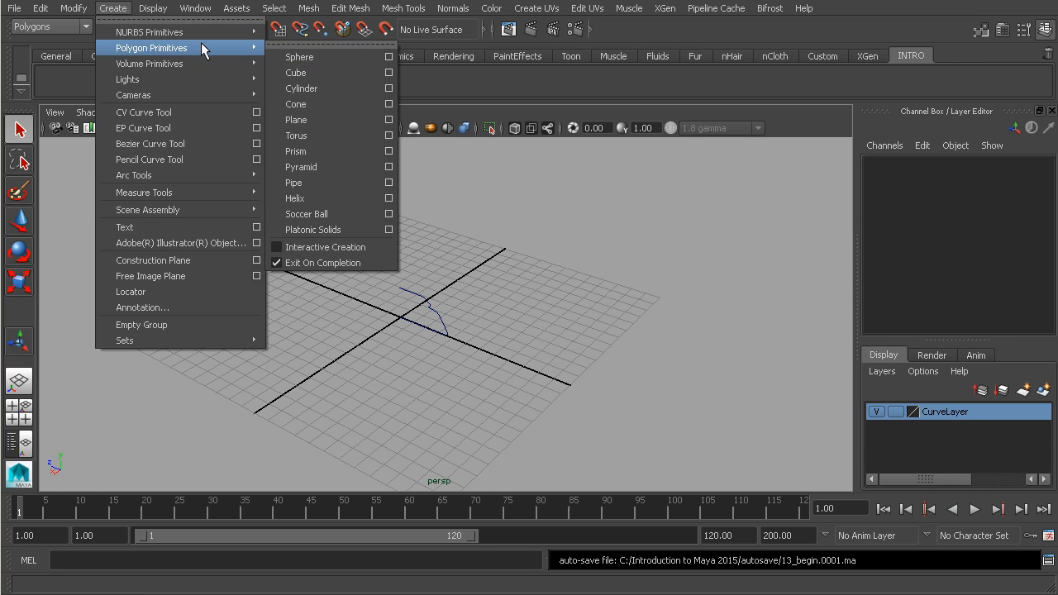
pyautogui.keyDown('ctrl'); pyautogui.keyDown('shift'); pyautogui.click(307, 73); pyautogui.keyUp('shift'); pyautogui.keyUp('ctrl')
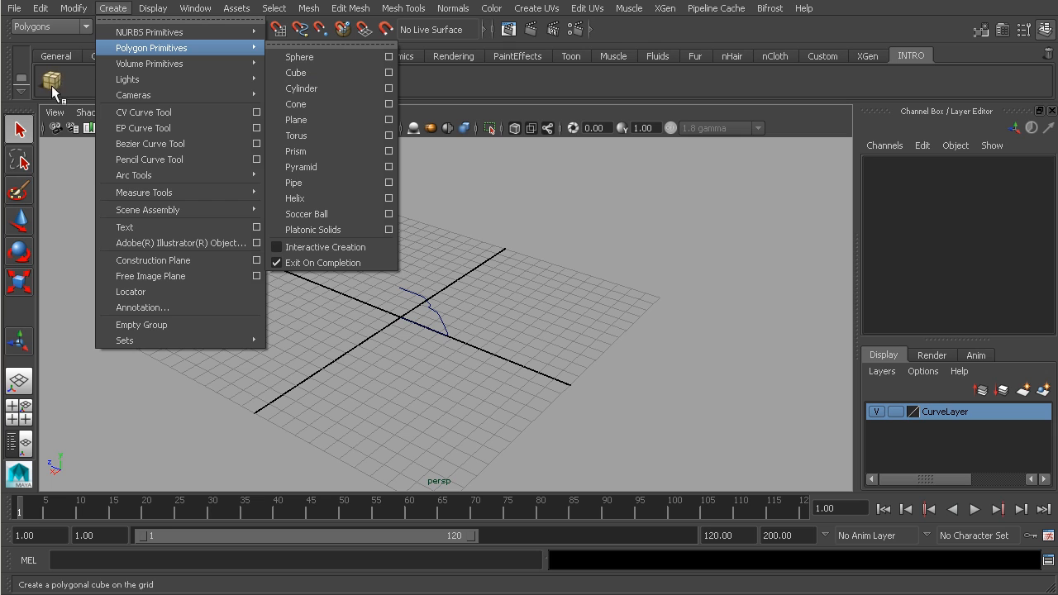
pyautogui.click(75, 181)
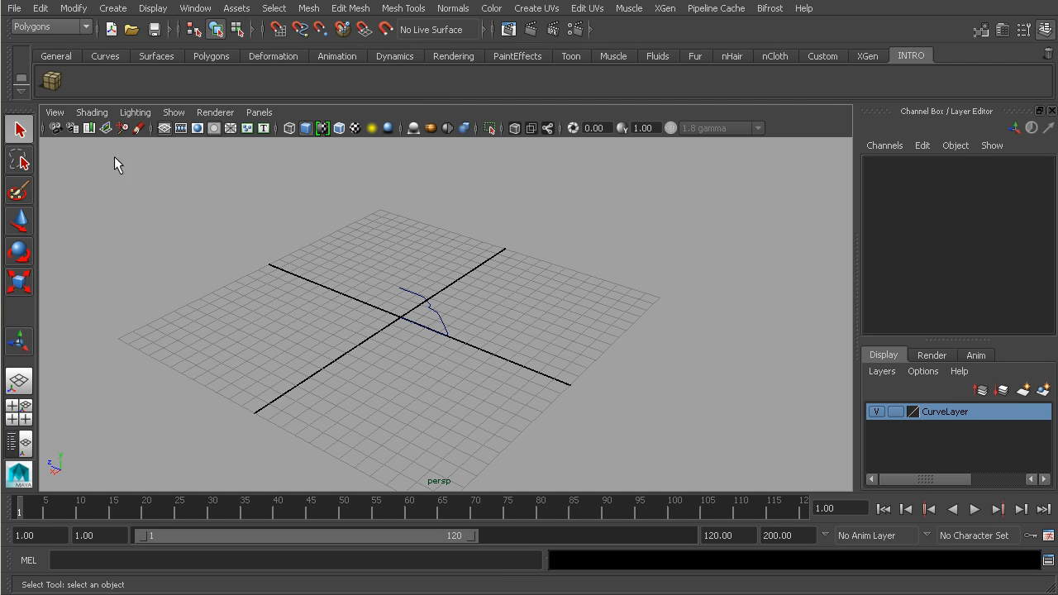
# Step: Create two cubes from the INTRO shelf, moving them to about X 5.05, Y 0.4, Z 7.2 and X 2, Y 3.28, Z 5.99
pyautogui.click(51, 81)
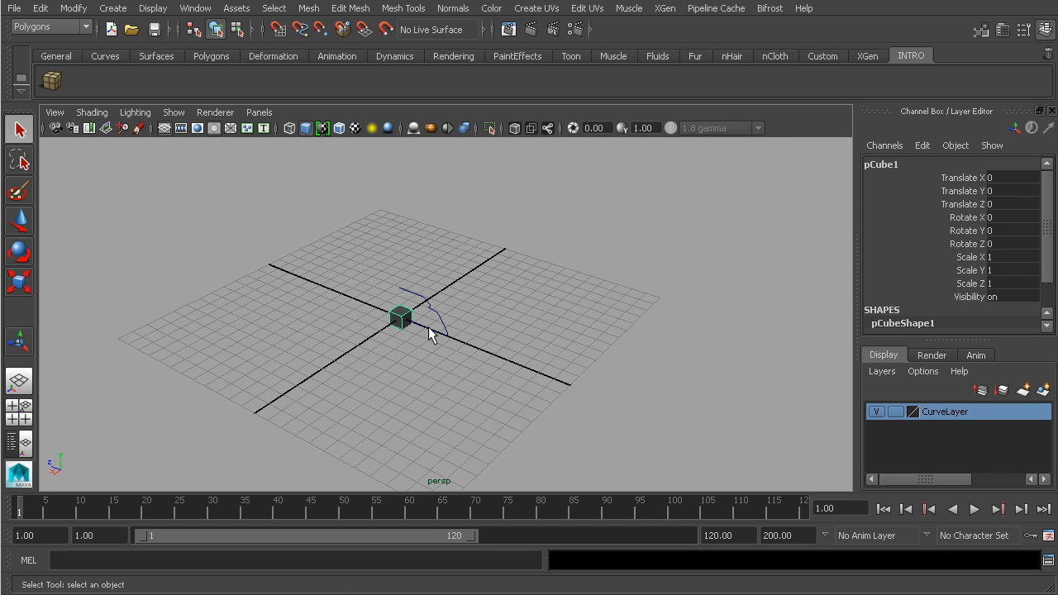
pyautogui.press('w')
pyautogui.moveTo(415, 323); pyautogui.dragTo(275, 316)
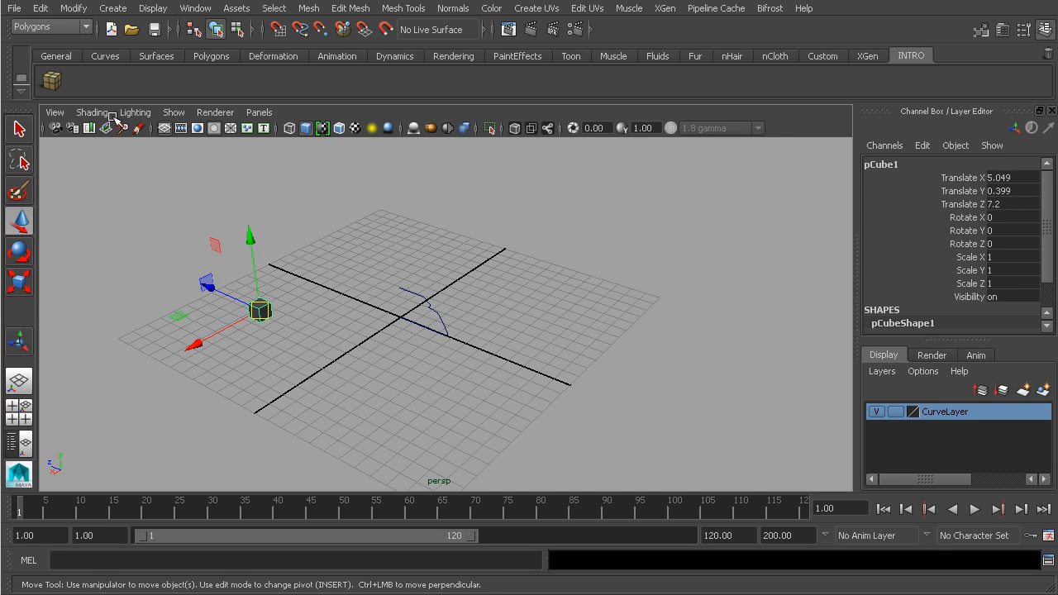
pyautogui.click(51, 80)
pyautogui.moveTo(416, 323); pyautogui.dragTo(304, 256)
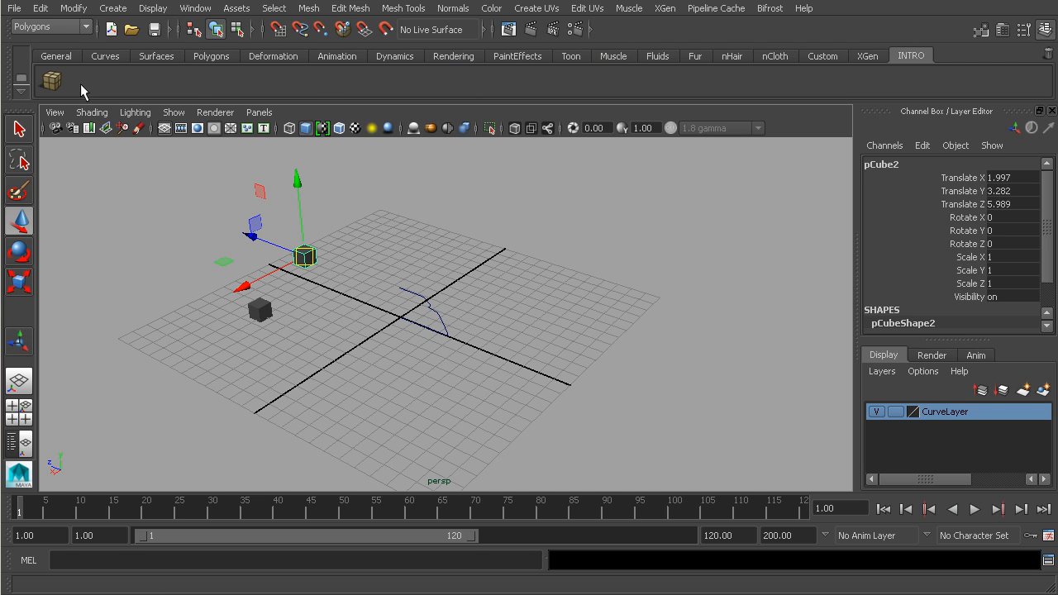
# Step: Add the face Extrude command from the mesh editing commands to the INTRO shelf and clear the selection
pyautogui.click(308, 9)
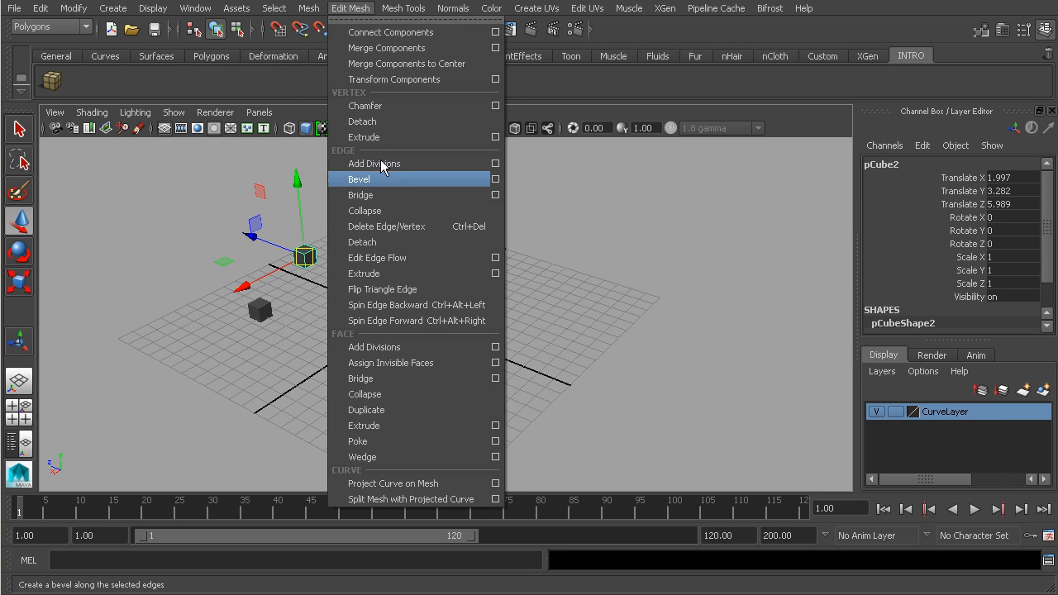
pyautogui.keyDown('ctrl'); pyautogui.keyDown('shift'); pyautogui.click(392, 426); pyautogui.keyUp('shift'); pyautogui.keyUp('ctrl')
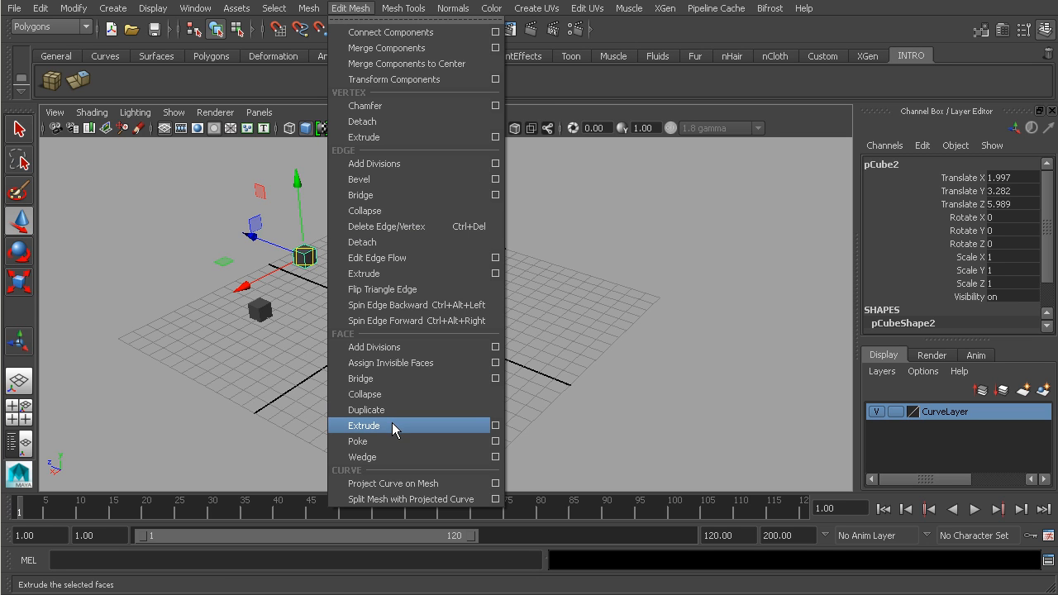
pyautogui.click(103, 218)
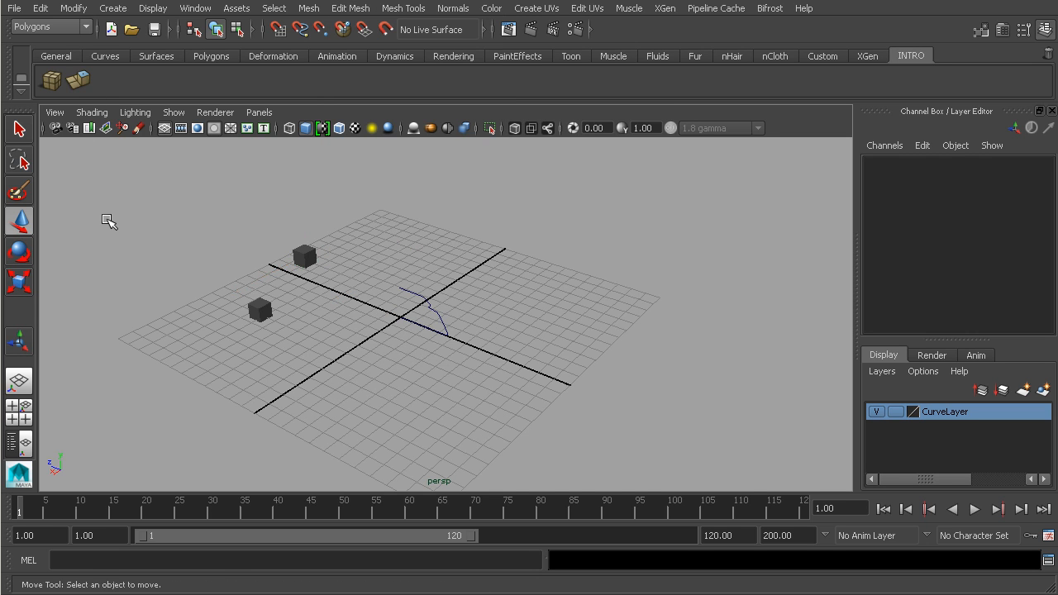
# Step: Extrude one side face of the upper cube outward by about 1.33 using the INTRO shelf's Extrude command
pyautogui.keyDown('alt'); pyautogui.moveTo(297, 247); pyautogui.dragTo(369, 293, button='middle'); pyautogui.keyUp('alt')
pyautogui.keyDown('alt'); pyautogui.moveTo(299, 277); pyautogui.dragTo(389, 330, button='right'); pyautogui.keyUp('alt')
pyautogui.click(299, 283)
pyautogui.moveTo(249, 289); pyautogui.dragTo(257, 320, button='right')
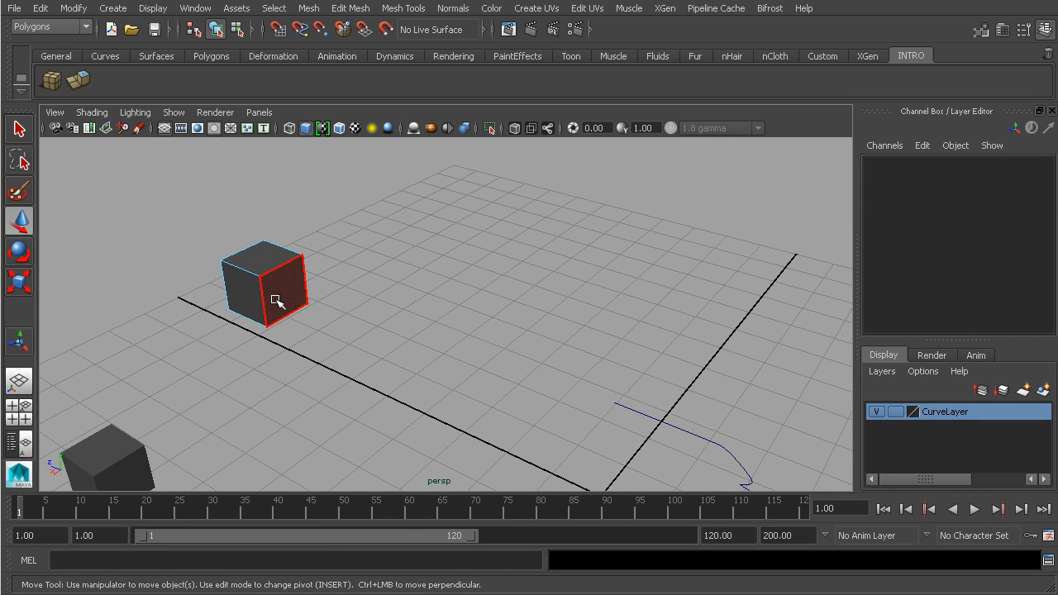
pyautogui.click(279, 298)
pyautogui.click(78, 79)
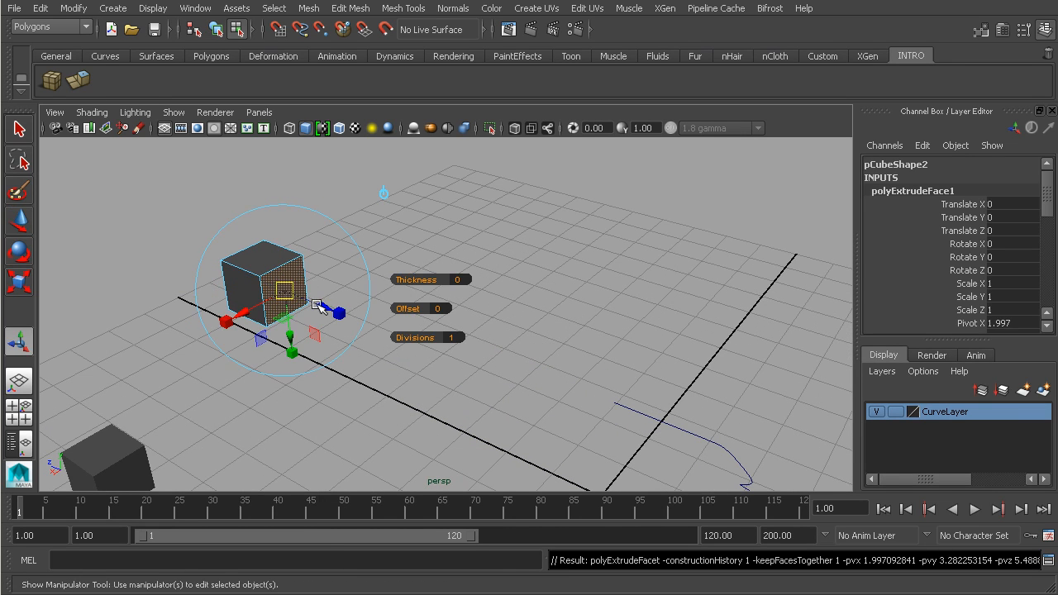
pyautogui.moveTo(320, 307); pyautogui.dragTo(380, 330)
pyautogui.click(347, 251)
pyautogui.keyDown('alt'); pyautogui.moveTo(409, 296); pyautogui.dragTo(198, 198, button='right'); pyautogui.keyUp('alt')
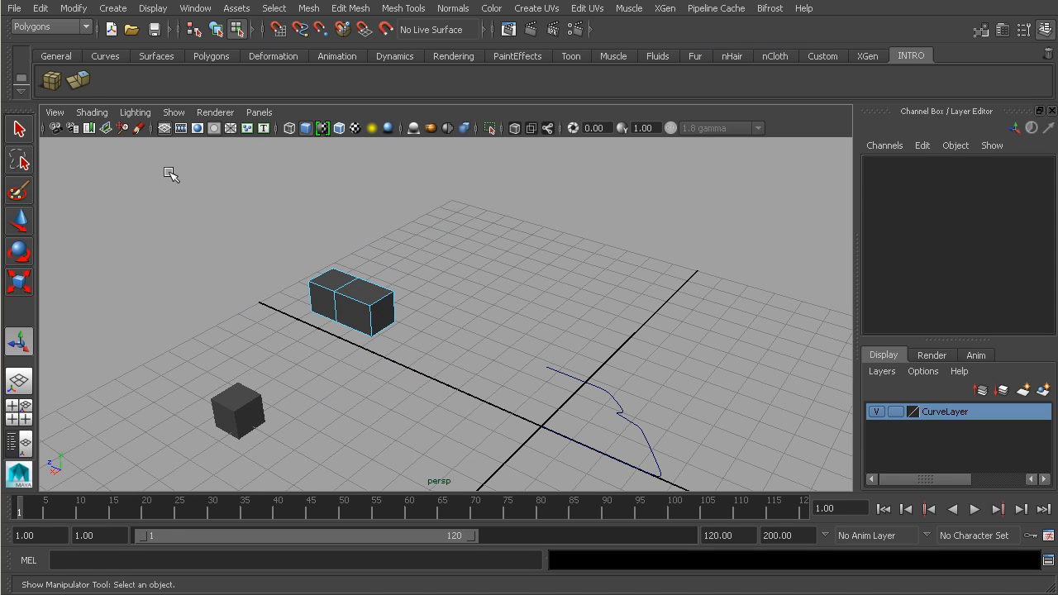
pyautogui.scroll(-3, 349, 299)
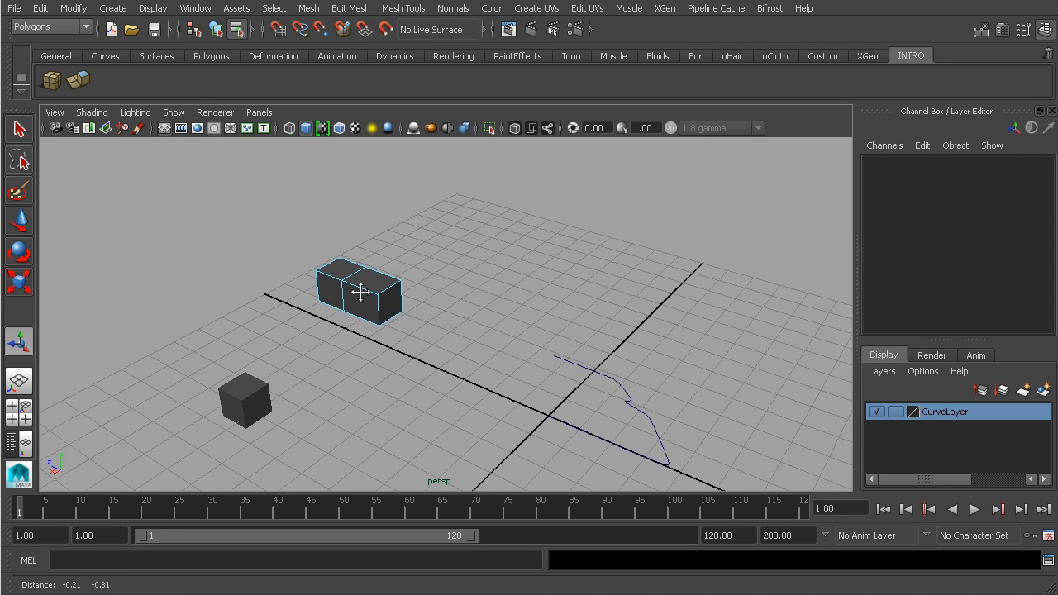
pyautogui.scroll(2, 363, 300)
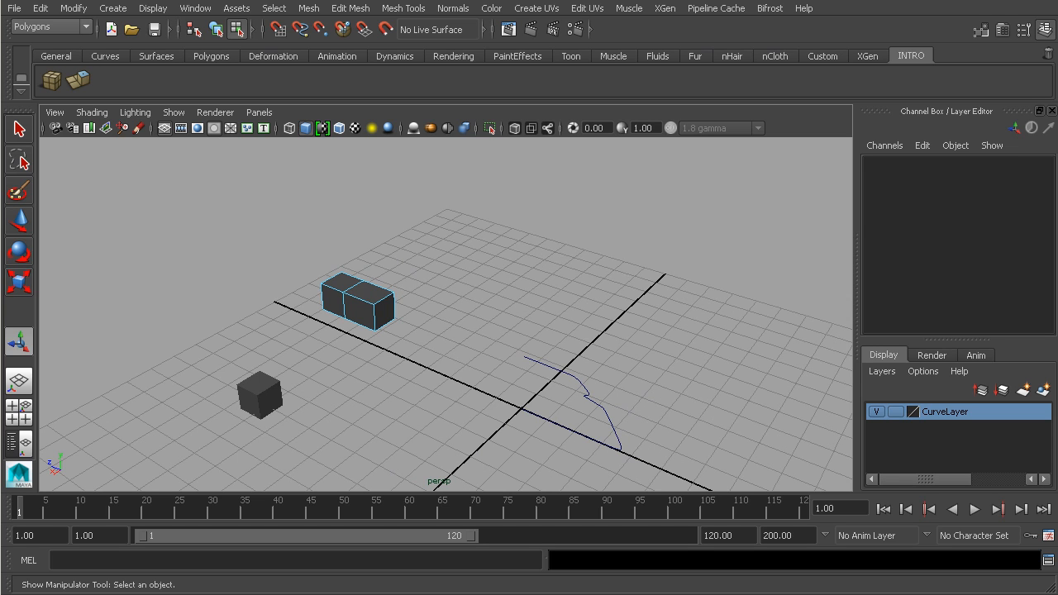
# Step: Open the Script Editor, enlarge its script text and move the window clear of the curve
pyautogui.click(1048, 560)
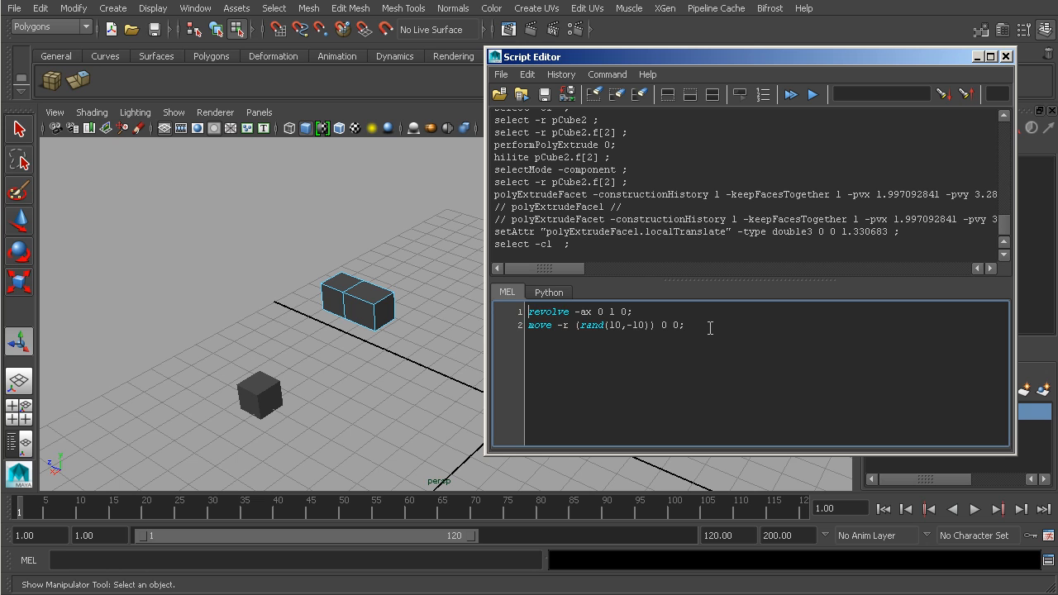
pyautogui.keyDown('ctrl'); pyautogui.scroll(4, 708, 334); pyautogui.keyUp('ctrl')
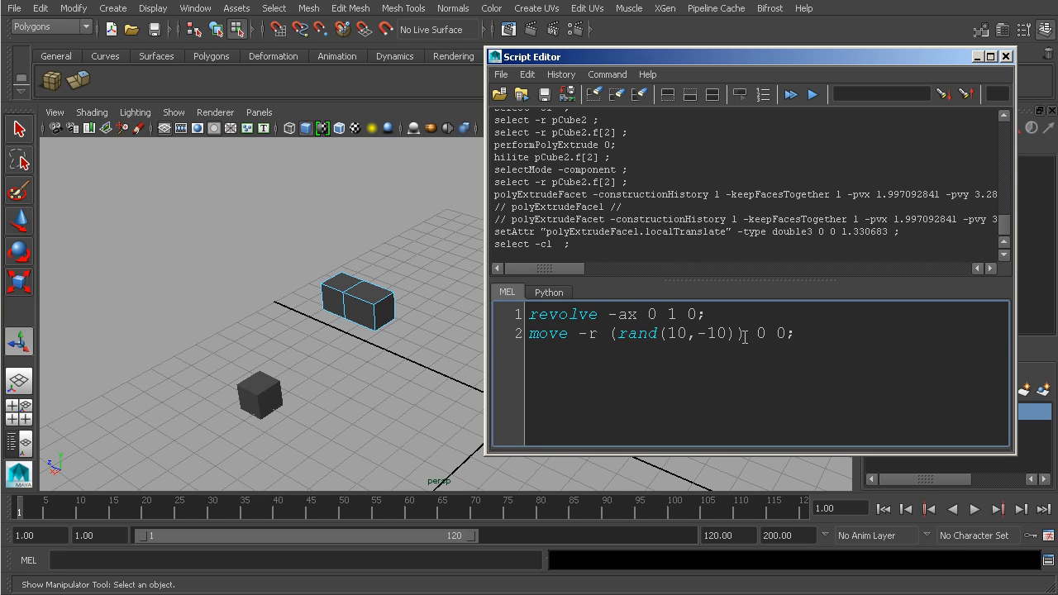
pyautogui.moveTo(902, 54); pyautogui.dragTo(989, 100)
# Step: Select the curve in object mode and review the revolve and move script kept in its attribute notes
pyautogui.click(222, 30)
pyautogui.click(519, 372)
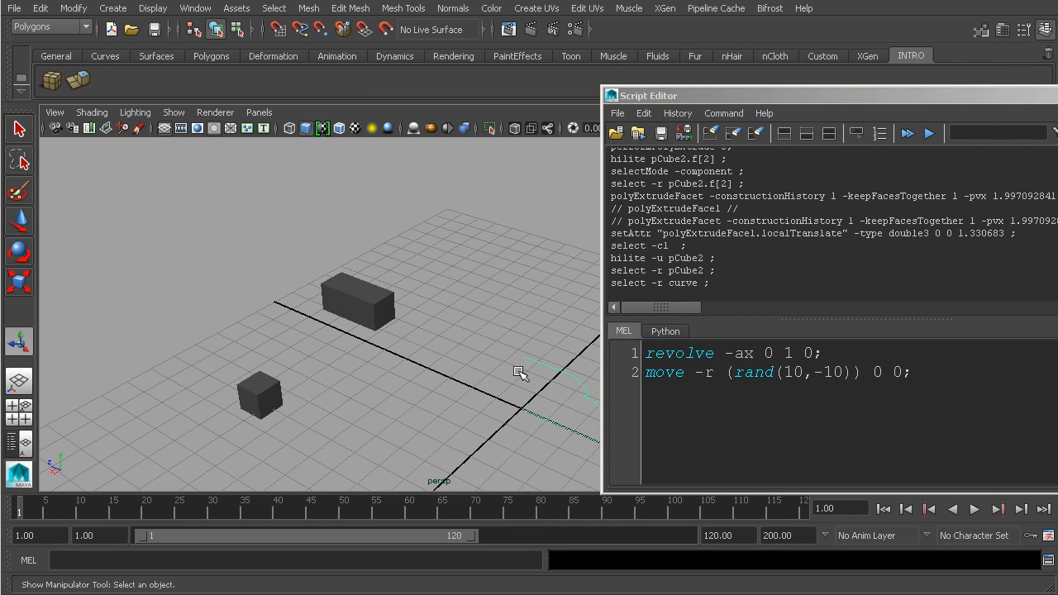
pyautogui.hotkey('ctrl', 'a')
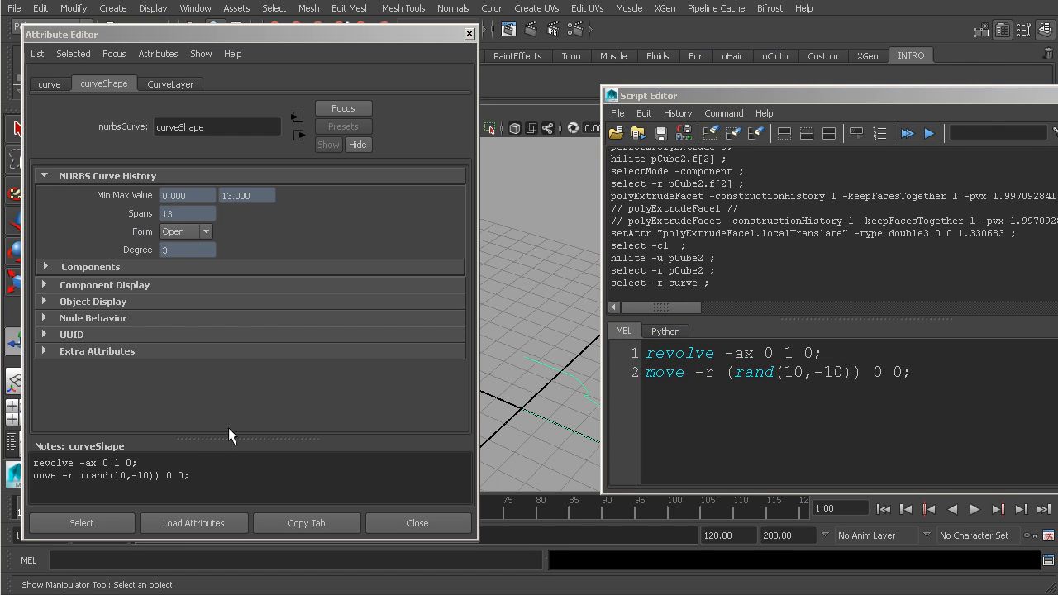
pyautogui.moveTo(225, 441); pyautogui.dragTo(237, 387)
pyautogui.moveTo(203, 426); pyautogui.dragTo(25, 410)
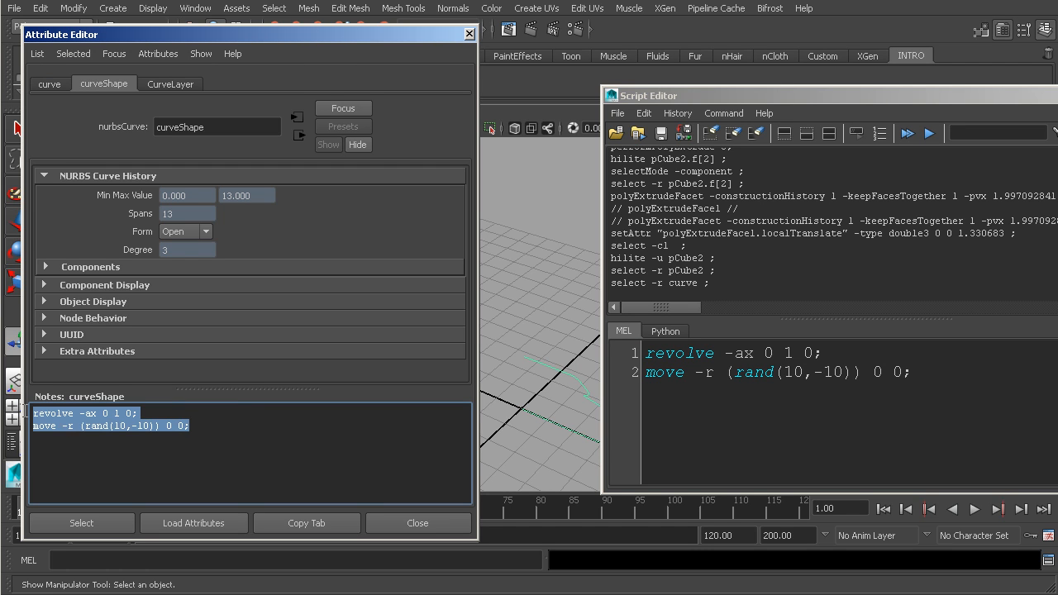
pyautogui.click(430, 521)
# Step: Run the revolve and move script on the selected curve, and undo the script and the preceding selection changes
pyautogui.keyDown('alt'); pyautogui.moveTo(496, 263); pyautogui.dragTo(431, 346); pyautogui.keyUp('alt')
pyautogui.moveTo(947, 100); pyautogui.dragTo(780, 120)
pyautogui.hotkey('ctrl', 'Return')
pyautogui.hotkey('ctrl', 'z')
pyautogui.hotkey('ctrl', 'z')
pyautogui.hotkey('ctrl', 'z')
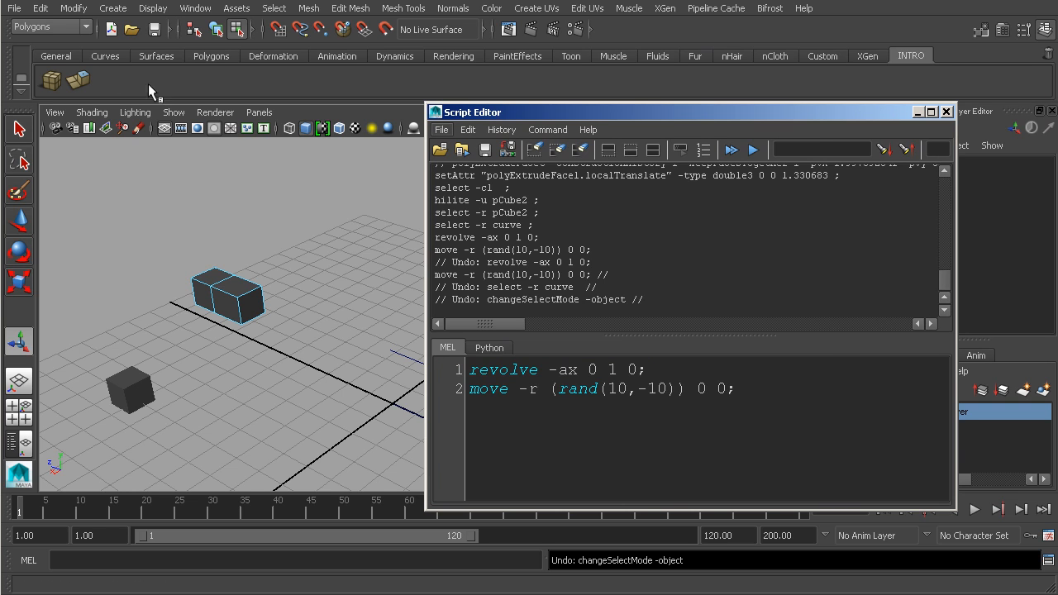
# Step: Add the script "revolve -ax 0 1 0; move -r (rand(10,-10)) 0 0;" to the INTRO shelf as a MEL command
pyautogui.moveTo(609, 388); pyautogui.dragTo(464, 370)
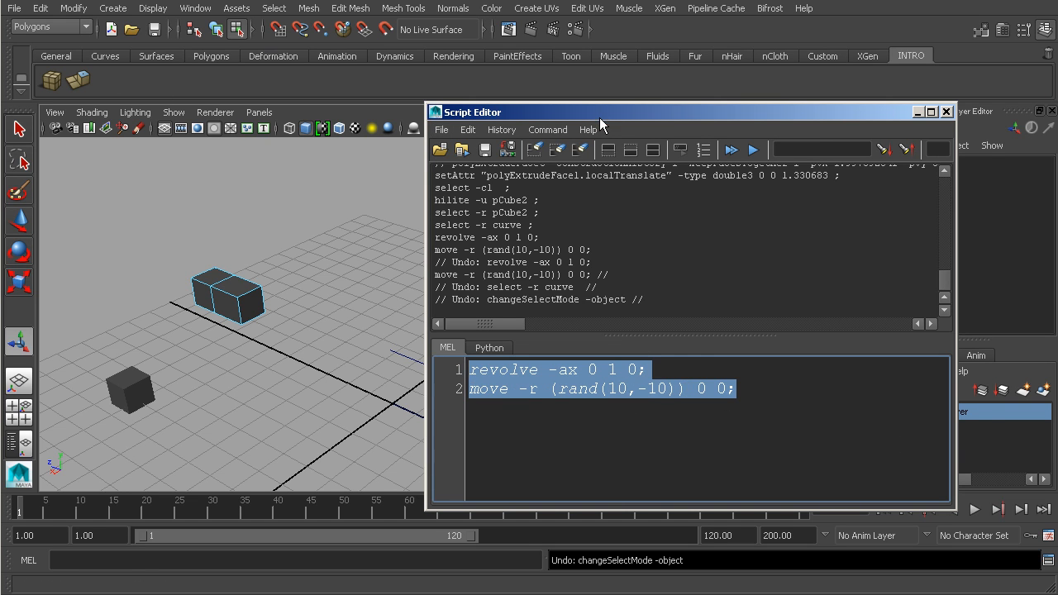
pyautogui.moveTo(601, 122); pyautogui.dragTo(651, 142)
pyautogui.moveTo(653, 409); pyautogui.dragTo(109, 81, button='middle')
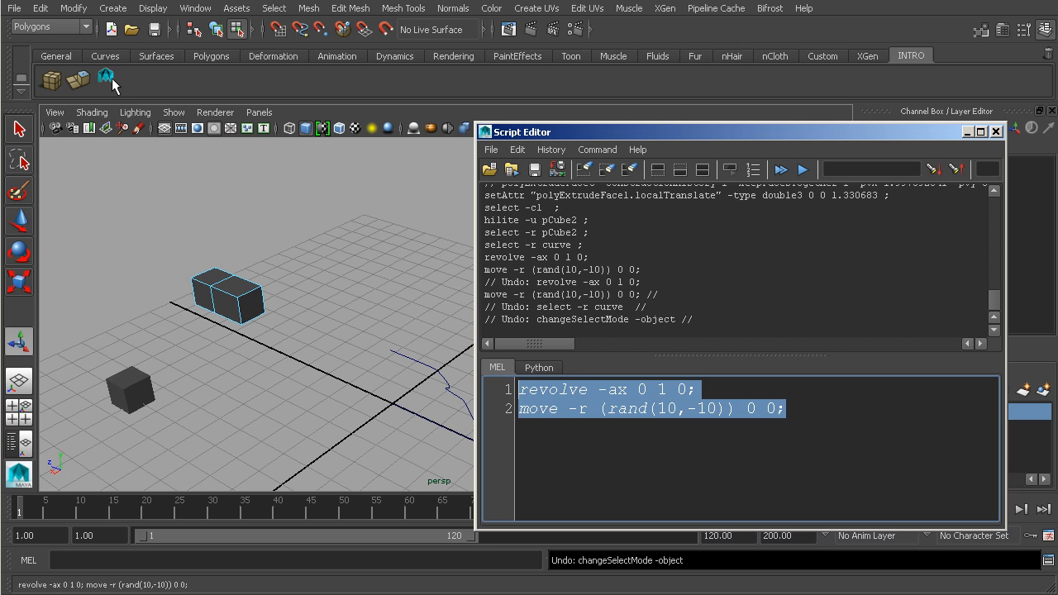
# Step: Select the curve in object mode, close the Script Editor and run the INTRO shelf script to create a revolved surface
pyautogui.click(218, 30)
pyautogui.keyDown('alt'); pyautogui.moveTo(455, 324); pyautogui.dragTo(376, 263, button='middle'); pyautogui.keyUp('alt')
pyautogui.click(368, 307)
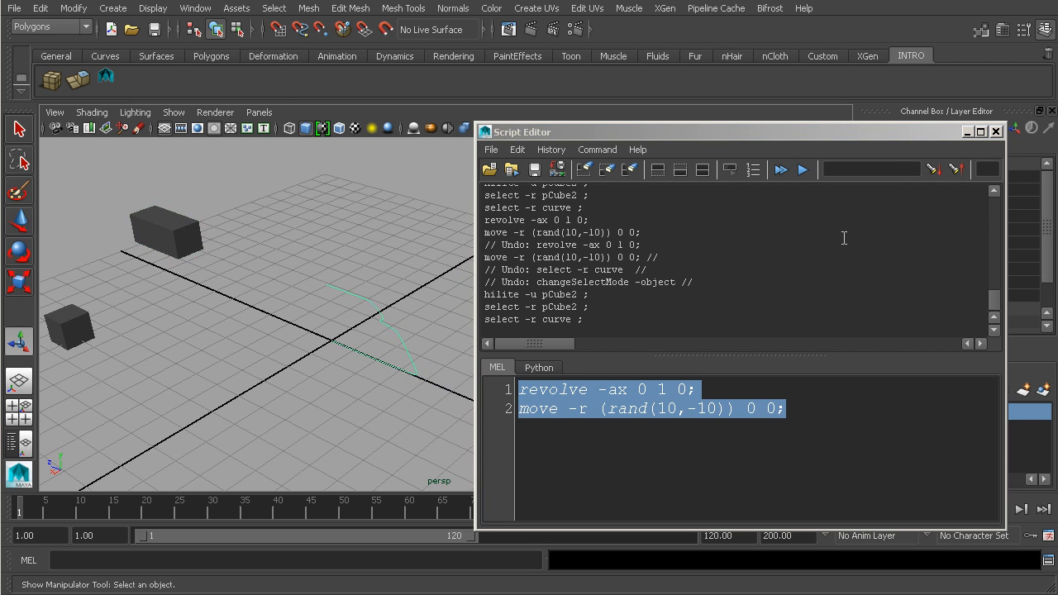
pyautogui.click(996, 131)
pyautogui.keyDown('alt'); pyautogui.moveTo(685, 248); pyautogui.dragTo(669, 307); pyautogui.keyUp('alt')
pyautogui.keyDown('alt'); pyautogui.moveTo(669, 306); pyautogui.dragTo(682, 299, button='middle'); pyautogui.keyUp('alt')
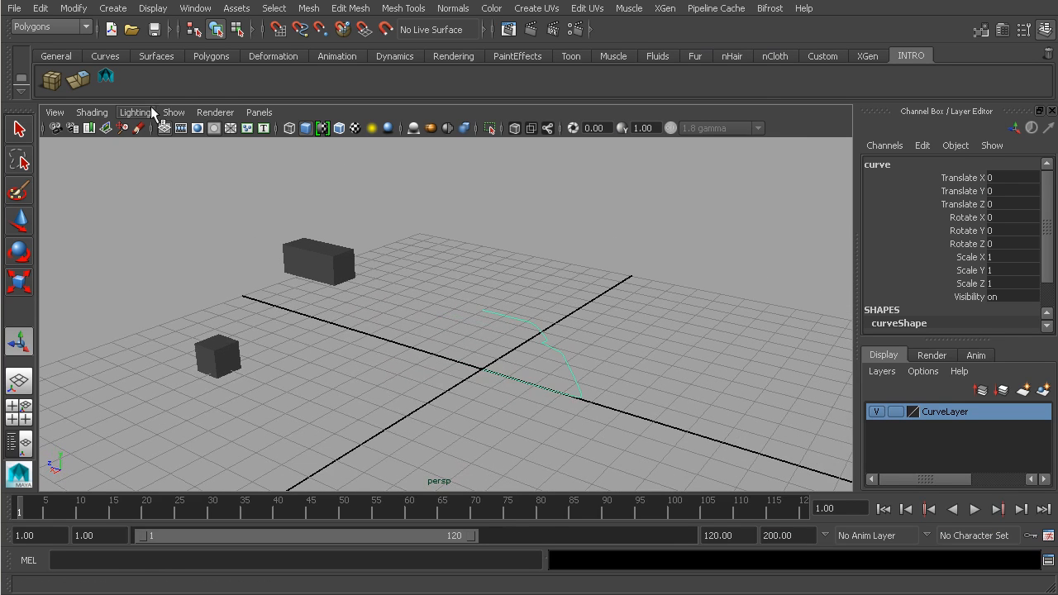
pyautogui.click(113, 84)
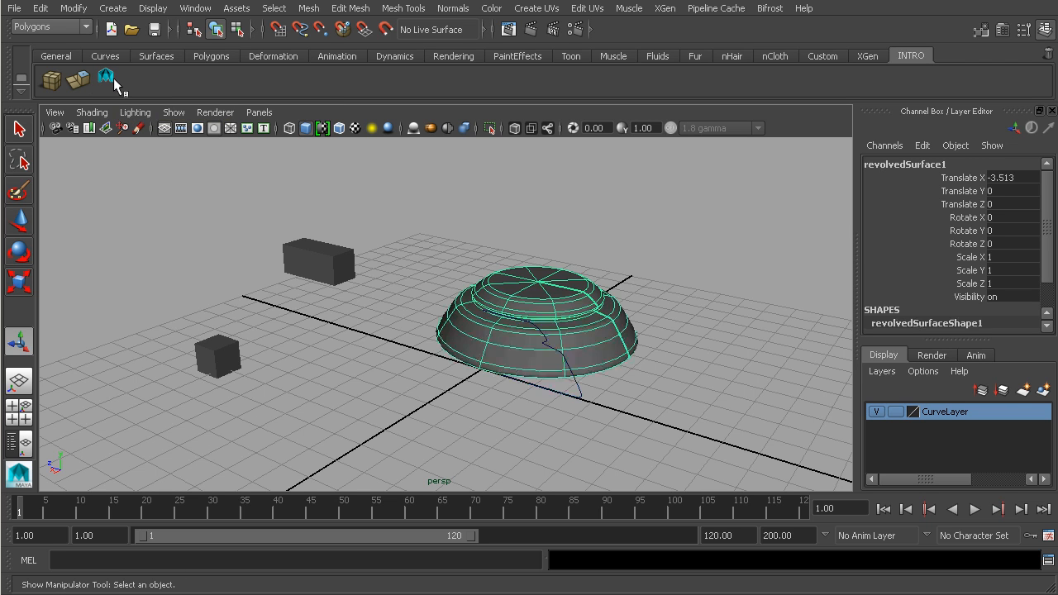
# Step: Create three more randomly offset revolved surfaces by reselecting the curve and running the INTRO shelf script each time
pyautogui.keyDown('alt'); pyautogui.moveTo(533, 261); pyautogui.dragTo(545, 321); pyautogui.keyUp('alt')
pyautogui.click(595, 369)
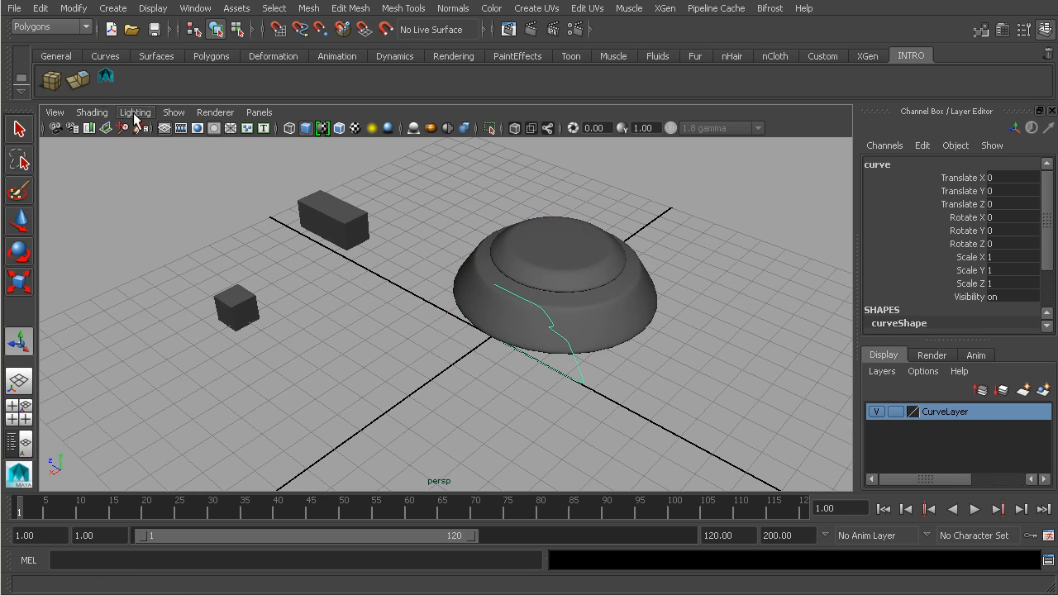
pyautogui.click(106, 77)
pyautogui.click(572, 377)
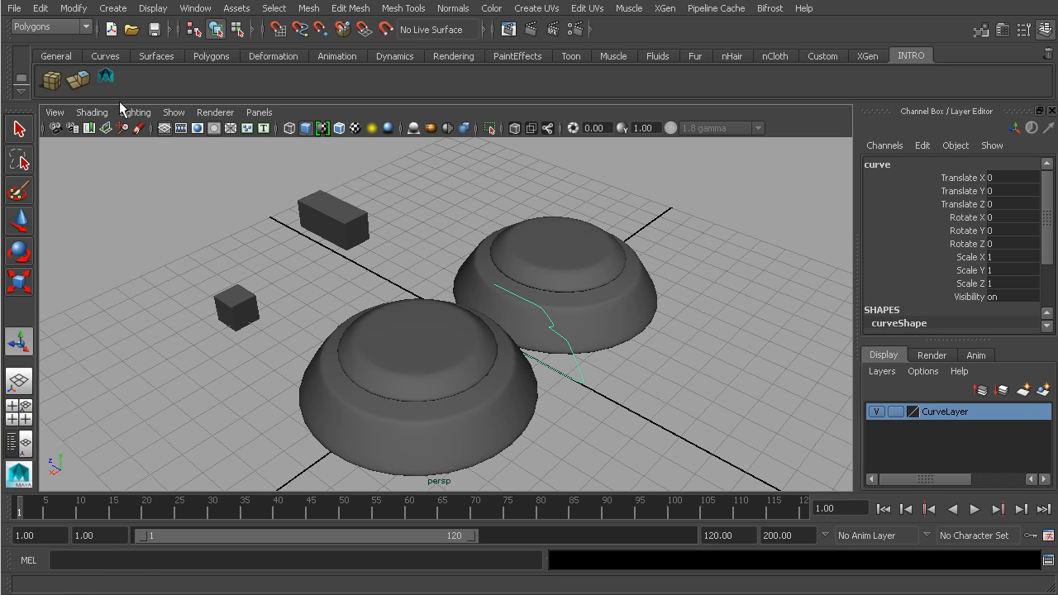
pyautogui.click(106, 78)
pyautogui.click(570, 375)
pyautogui.click(106, 78)
pyautogui.keyDown('alt'); pyautogui.moveTo(625, 372); pyautogui.dragTo(576, 352); pyautogui.keyUp('alt')
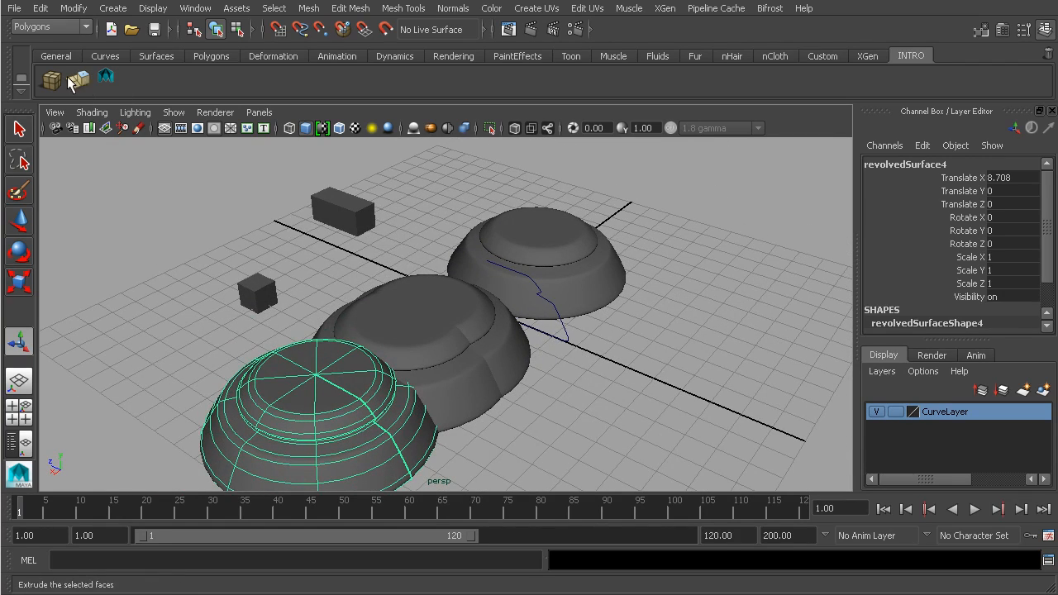
# Step: Set the shelf script's tooltip to "Revolve and Move" and its icon label to "RevMov", and save all shelves
pyautogui.click(21, 88)
pyautogui.click(50, 114)
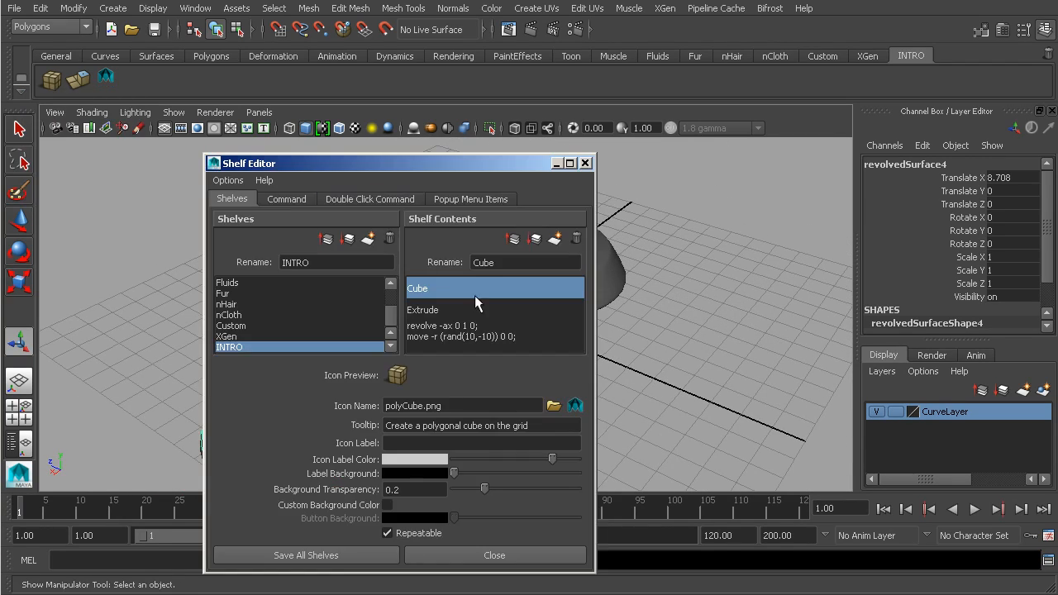
pyautogui.click(451, 333)
pyautogui.moveTo(471, 164); pyautogui.dragTo(803, 44)
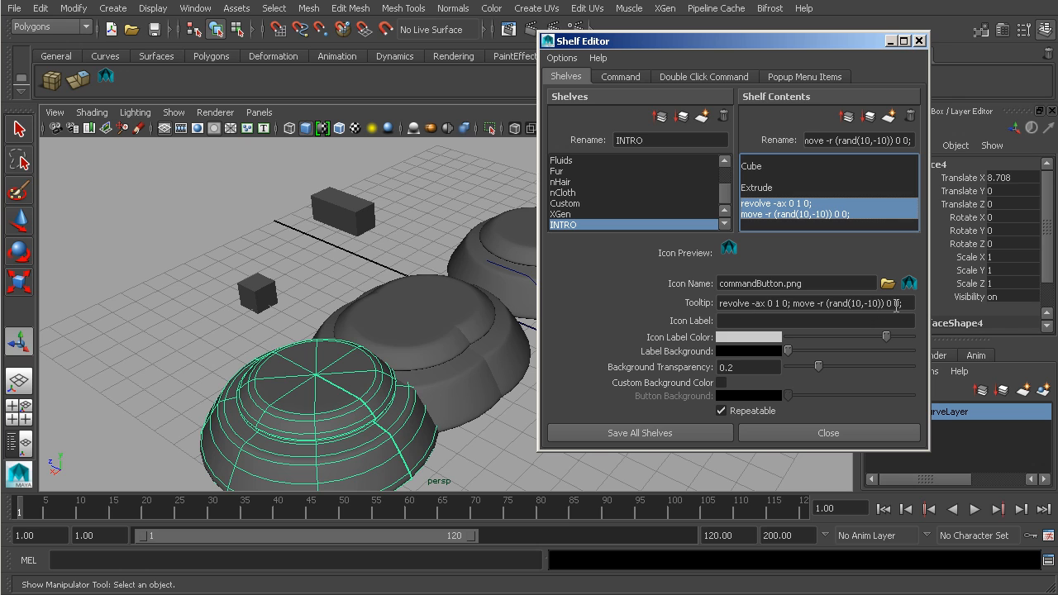
pyautogui.moveTo(910, 303); pyautogui.dragTo(716, 306)
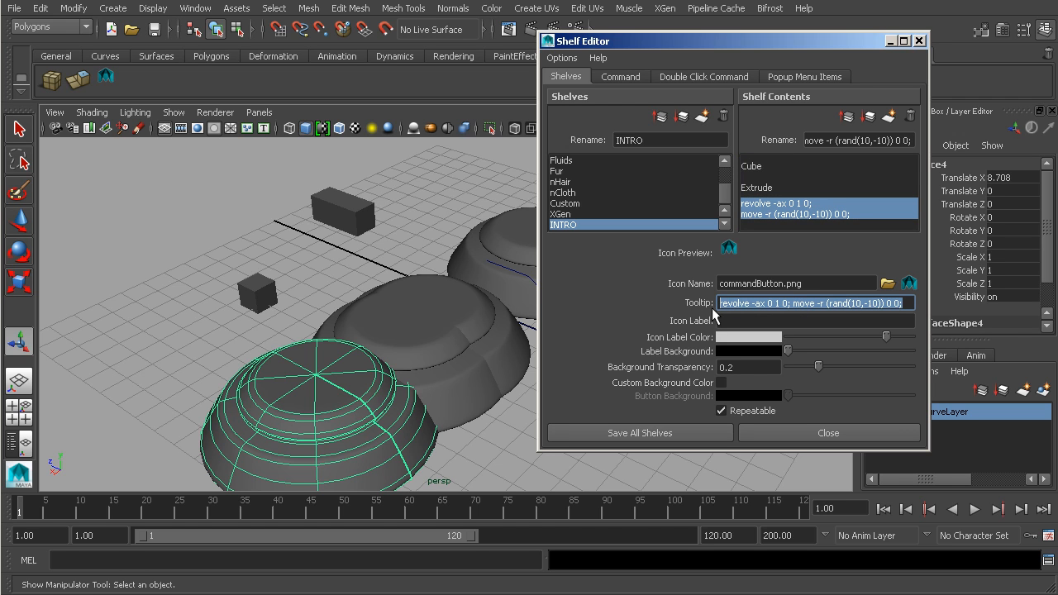
pyautogui.write('Re')
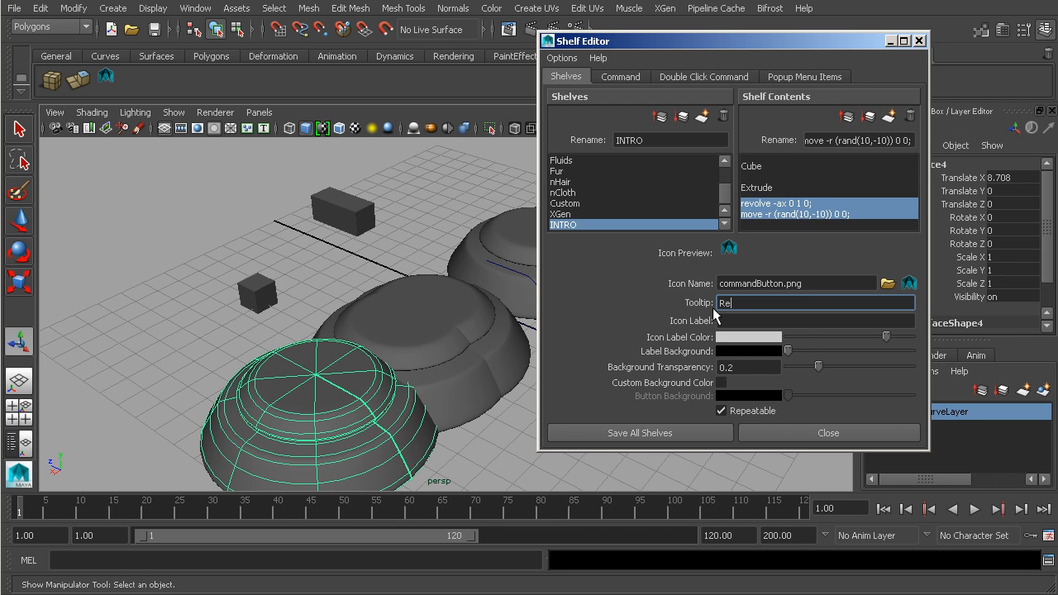
pyautogui.write('volve and M')
pyautogui.click(744, 323)
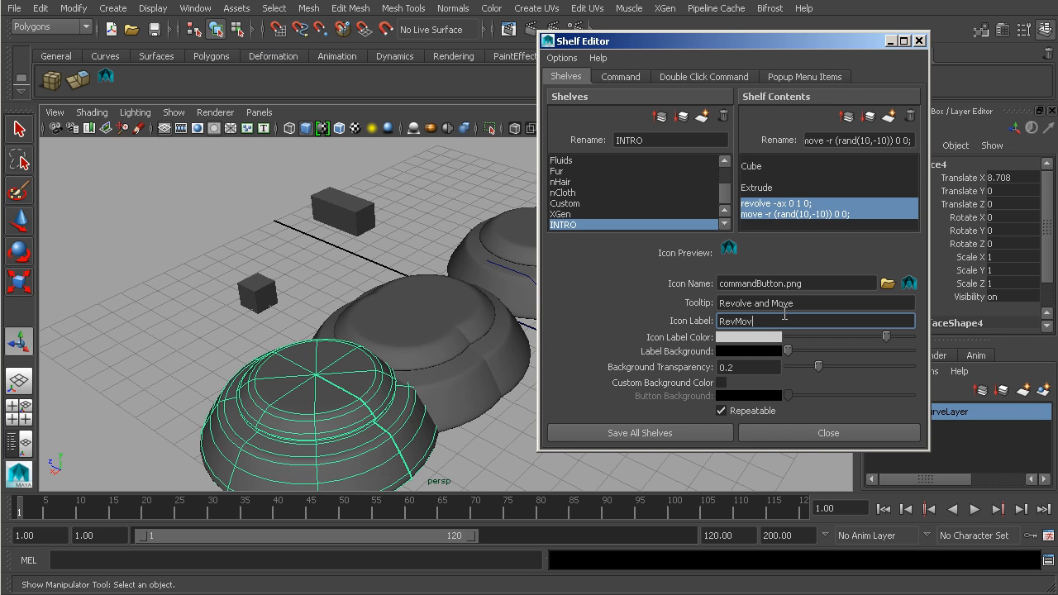
pyautogui.click(690, 433)
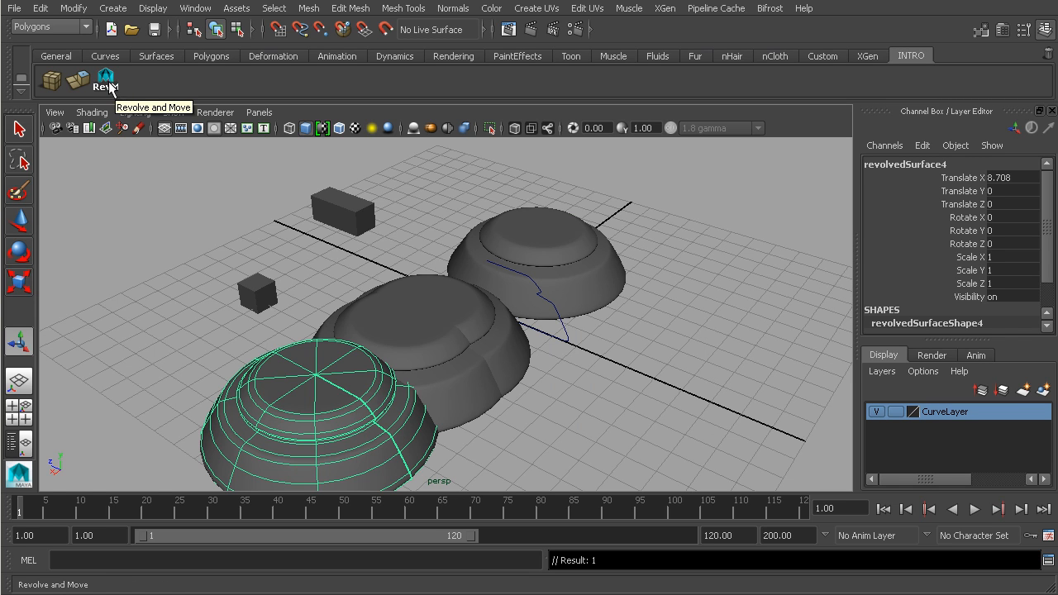
# Step: Examine the Cube command's icon name in the Shelf Editor, close the editor and clear the selection
pyautogui.click(20, 90)
pyautogui.click(62, 116)
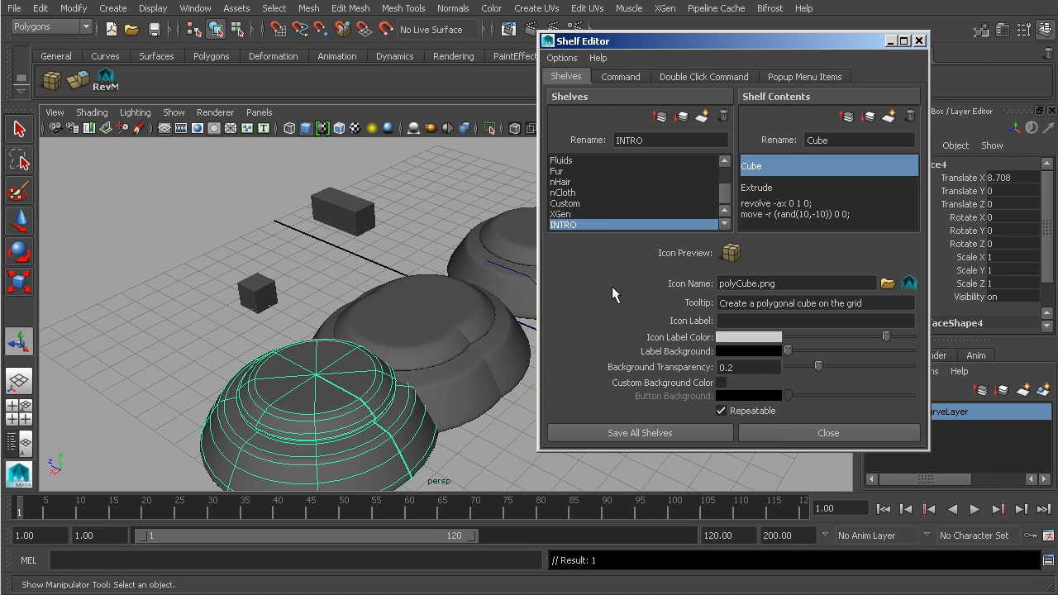
pyautogui.tripleClick(795, 284)
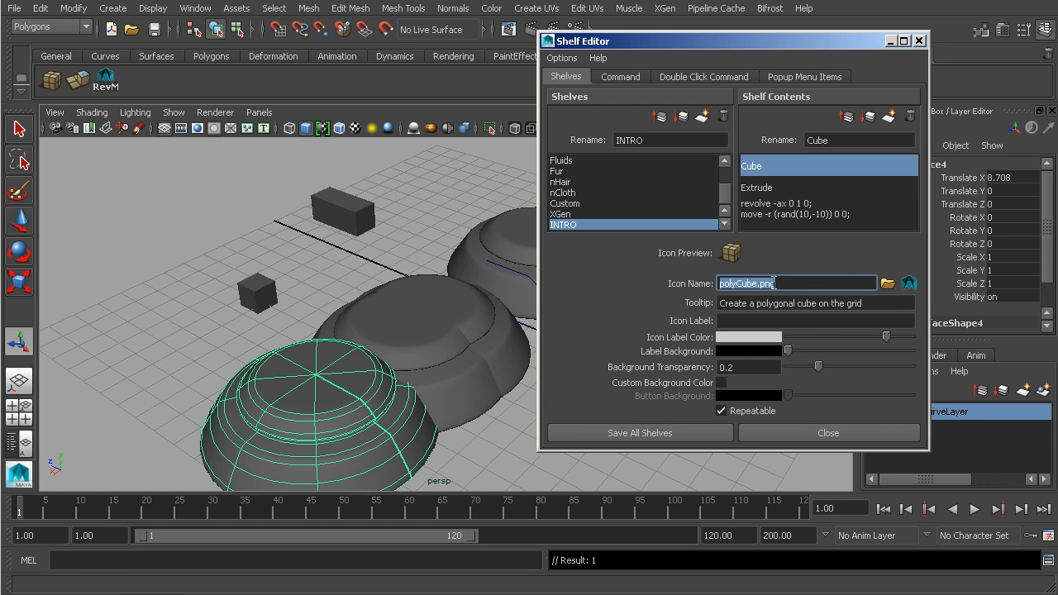
pyautogui.doubleClick(767, 283)
pyautogui.click(836, 438)
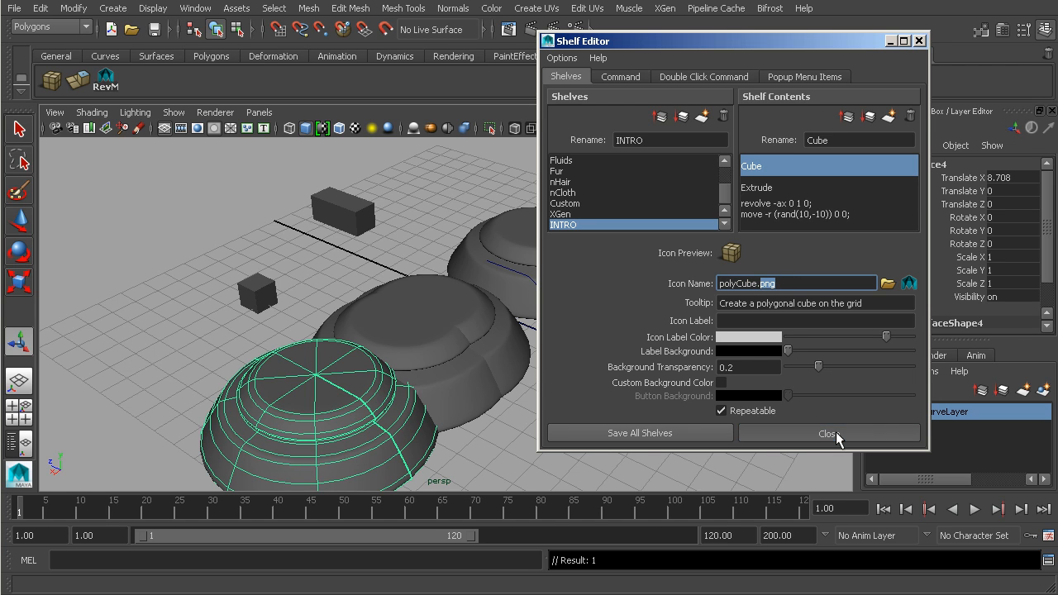
pyautogui.click(868, 438)
pyautogui.click(635, 425)
pyautogui.scroll(-2, 628, 397)
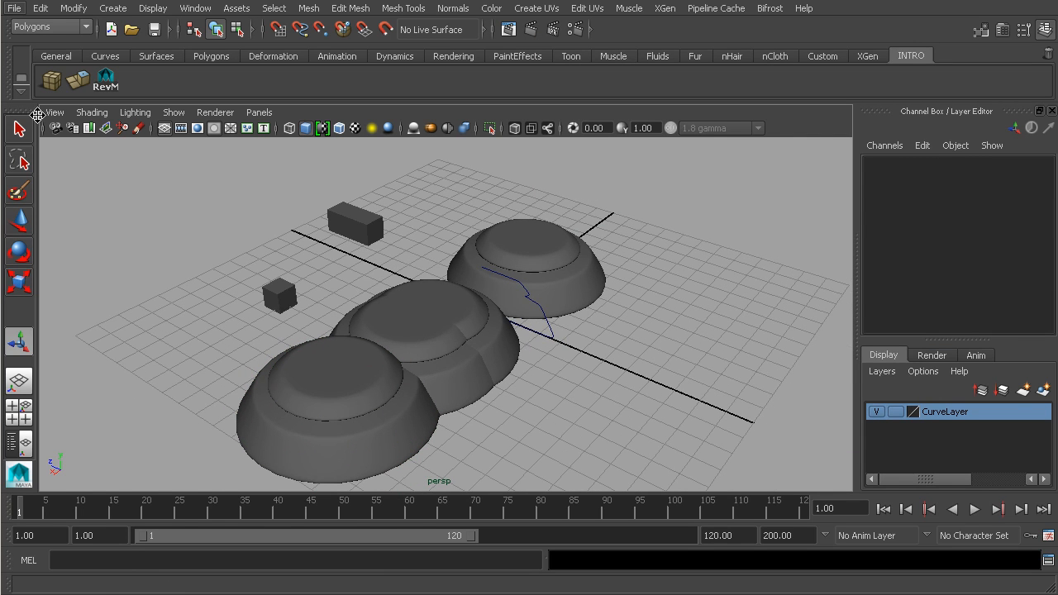
# Step: View the editing and deletion options available for the revolve and move item on the INTRO shelf
pyautogui.rightClick(111, 91)
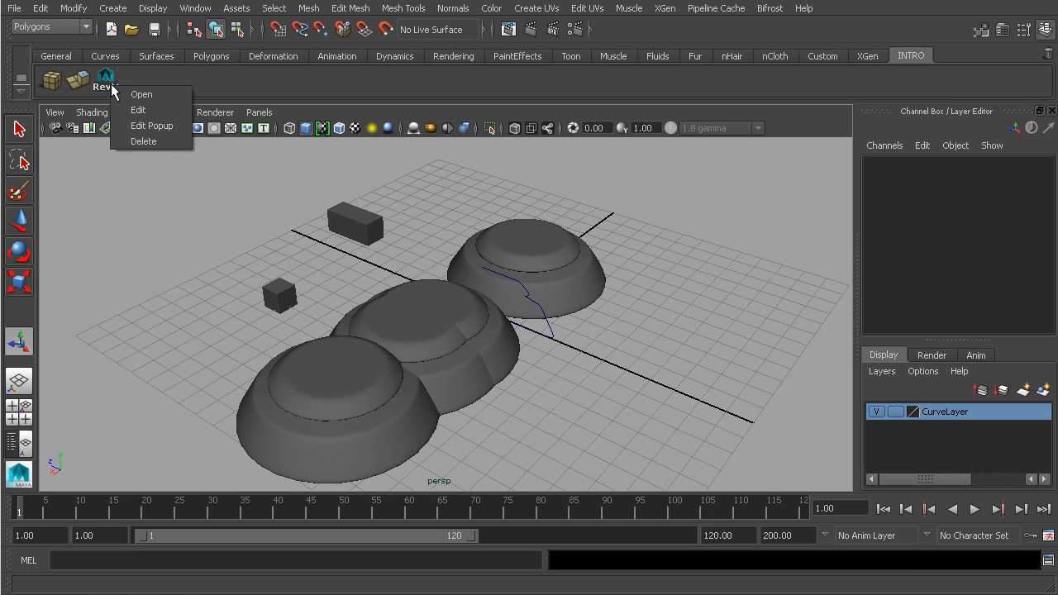
pyautogui.click(220, 234)
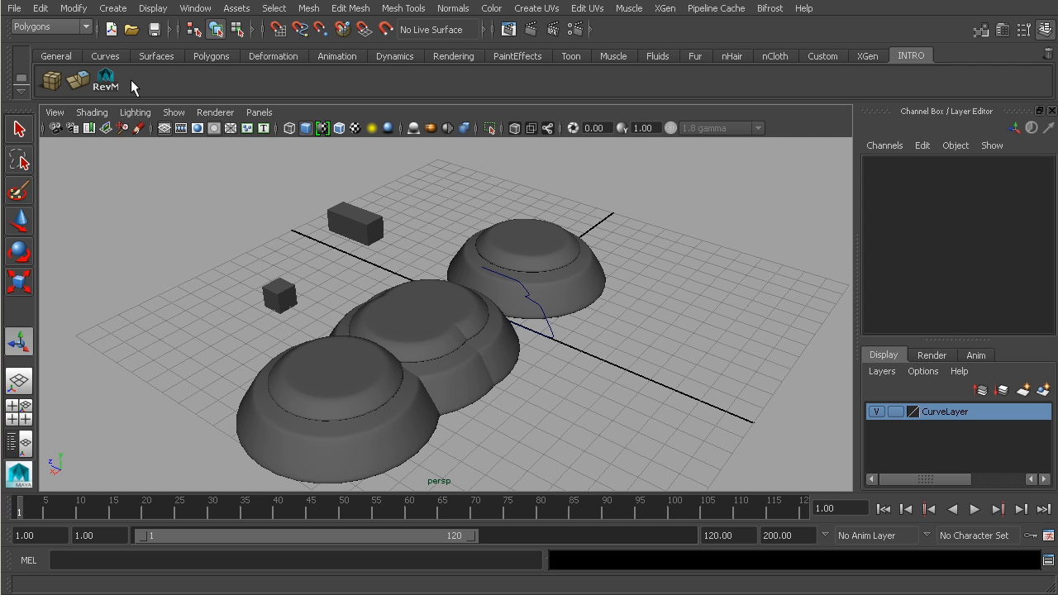
pyautogui.keyDown('alt'); pyautogui.moveTo(590, 300); pyautogui.dragTo(559, 304); pyautogui.keyUp('alt')
pyautogui.keyDown('alt'); pyautogui.moveTo(558, 303); pyautogui.dragTo(699, 311, button='right'); pyautogui.keyUp('alt')
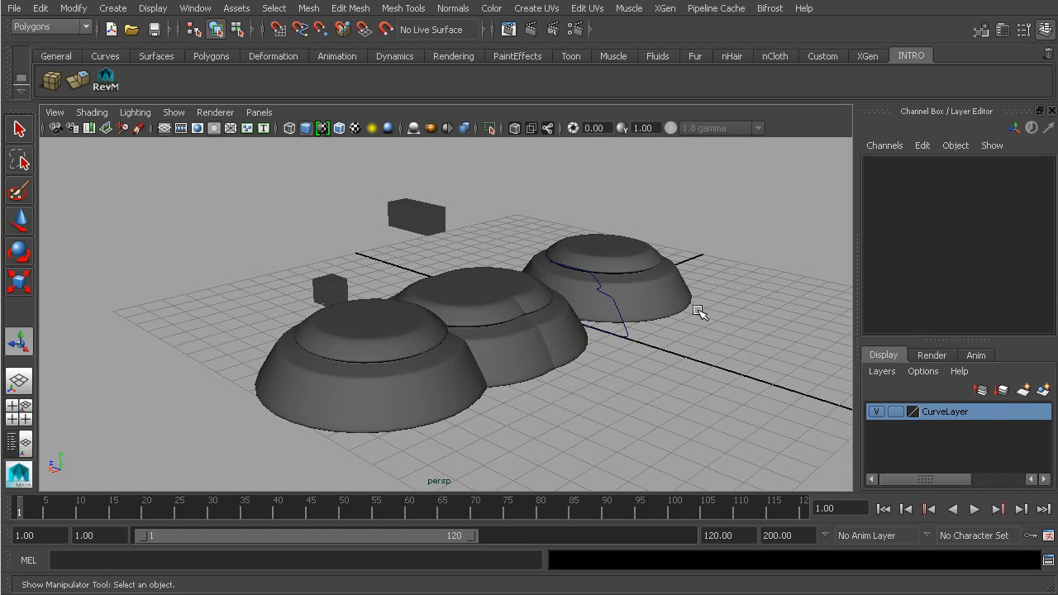